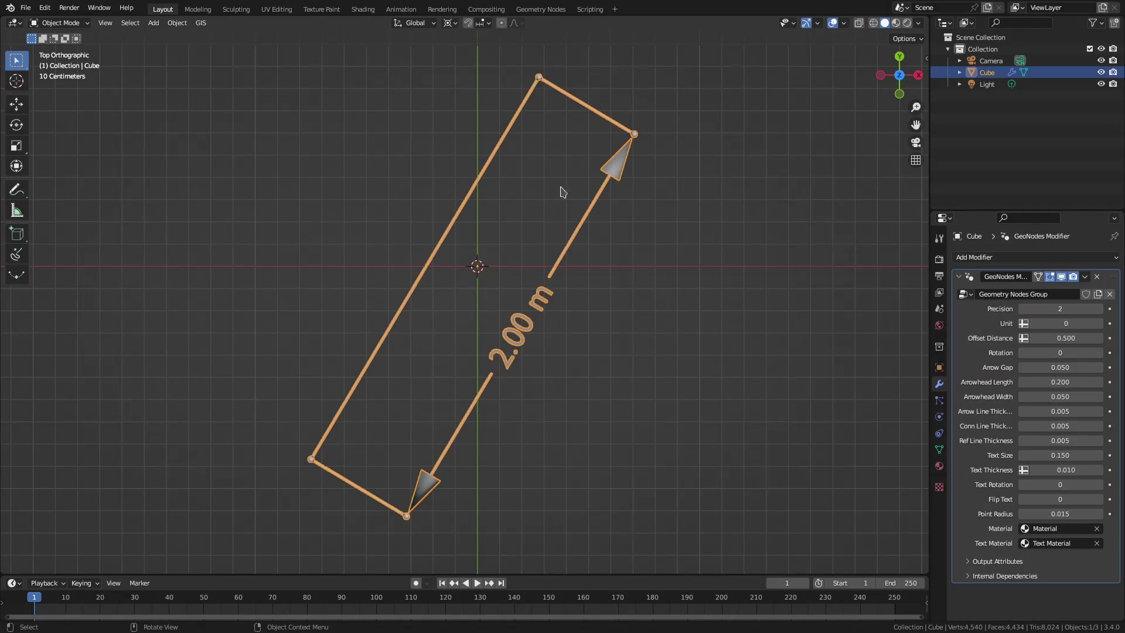
# Step: Move the dimension's two endpoints freely in top view to try how the measurement follows
pyautogui.press('Tab')
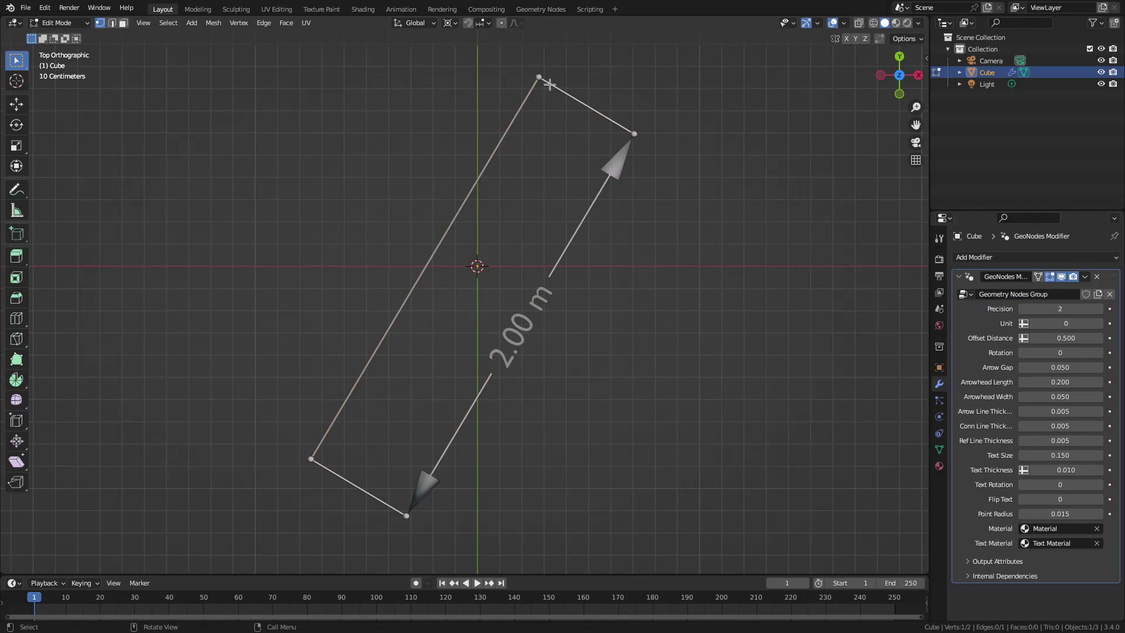
pyautogui.press('g')
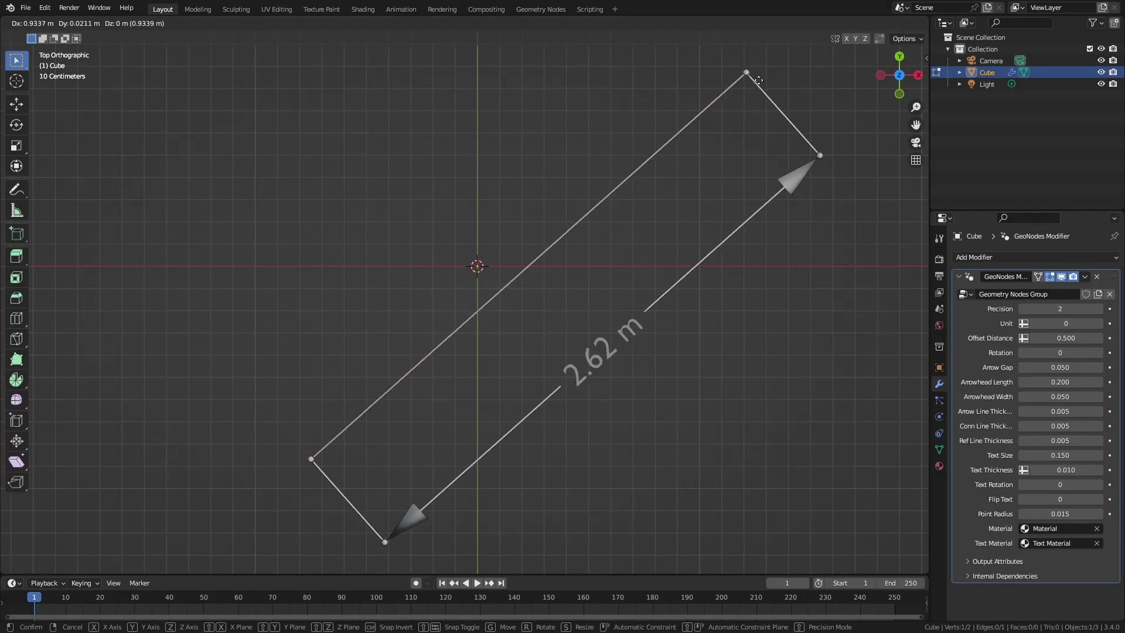
pyautogui.click(580, 194)
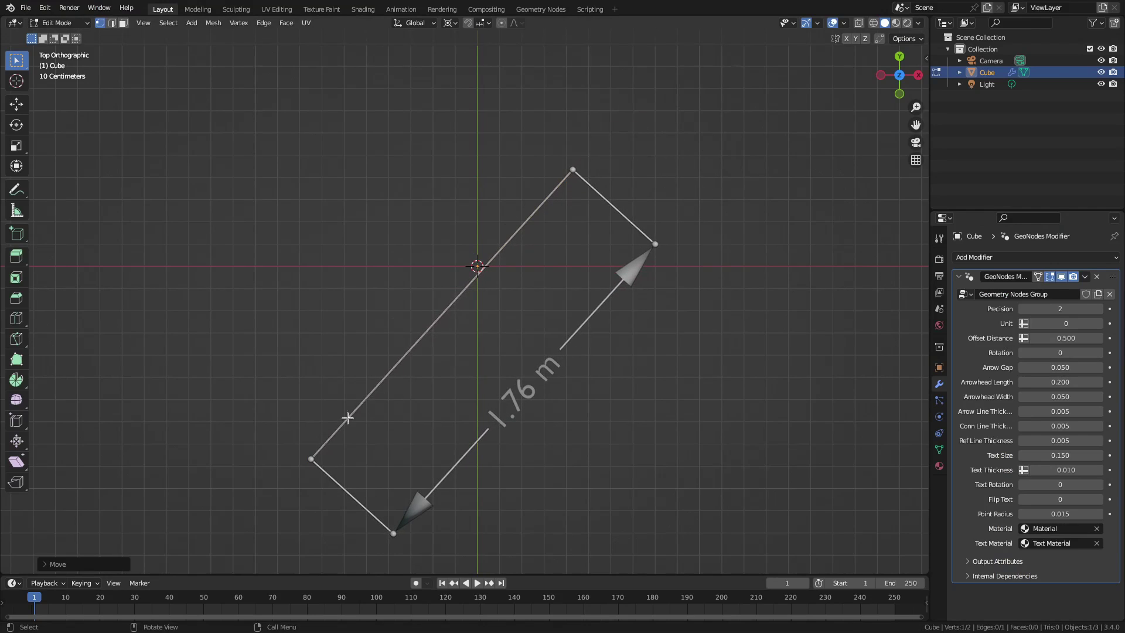
pyautogui.click(314, 454)
pyautogui.press('g')
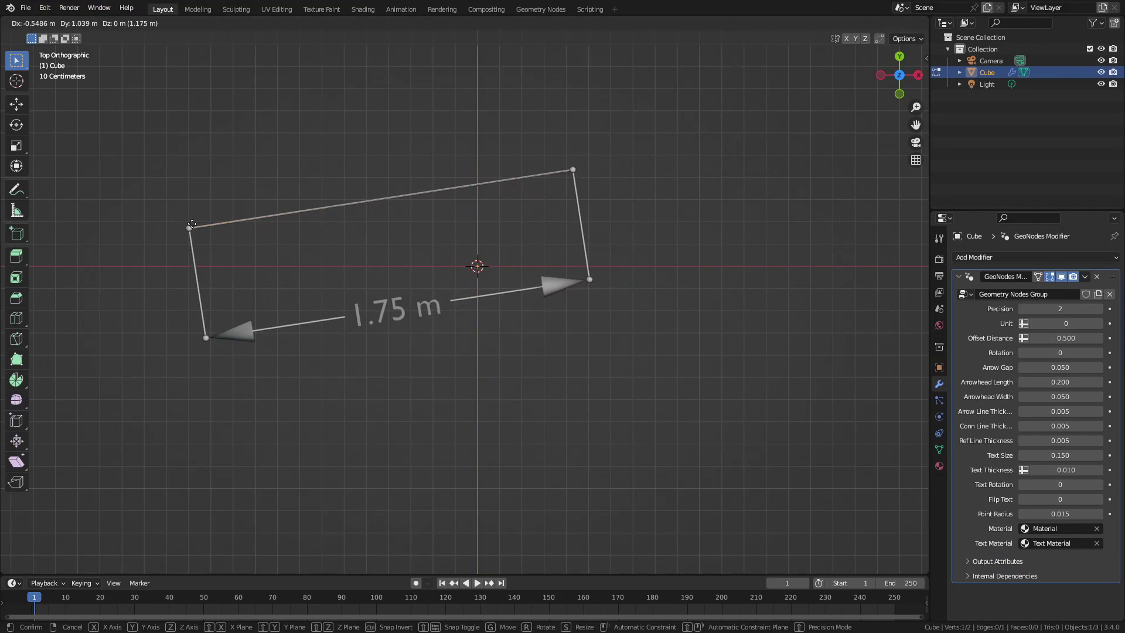
pyautogui.click(191, 227)
# Step: Reposition both endpoints of the dimension in a tilted perspective view
pyautogui.moveTo(191, 227); pyautogui.dragTo(178, 314, button='middle')
pyautogui.press('g')
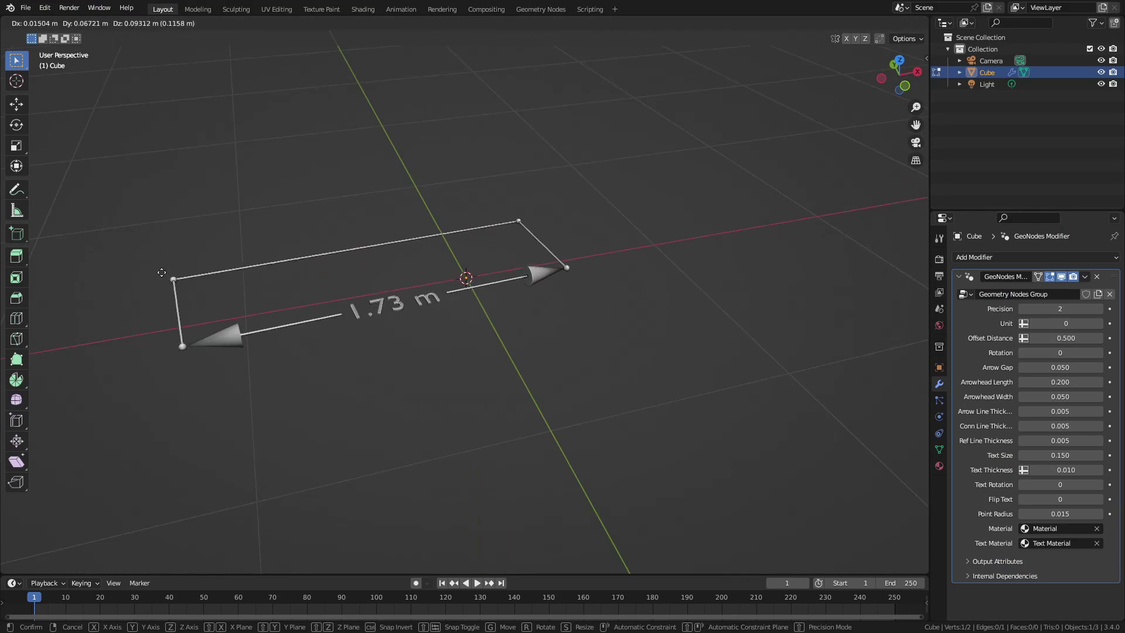
pyautogui.click(166, 224)
pyautogui.click(521, 223)
pyautogui.press('g')
pyautogui.click(582, 172)
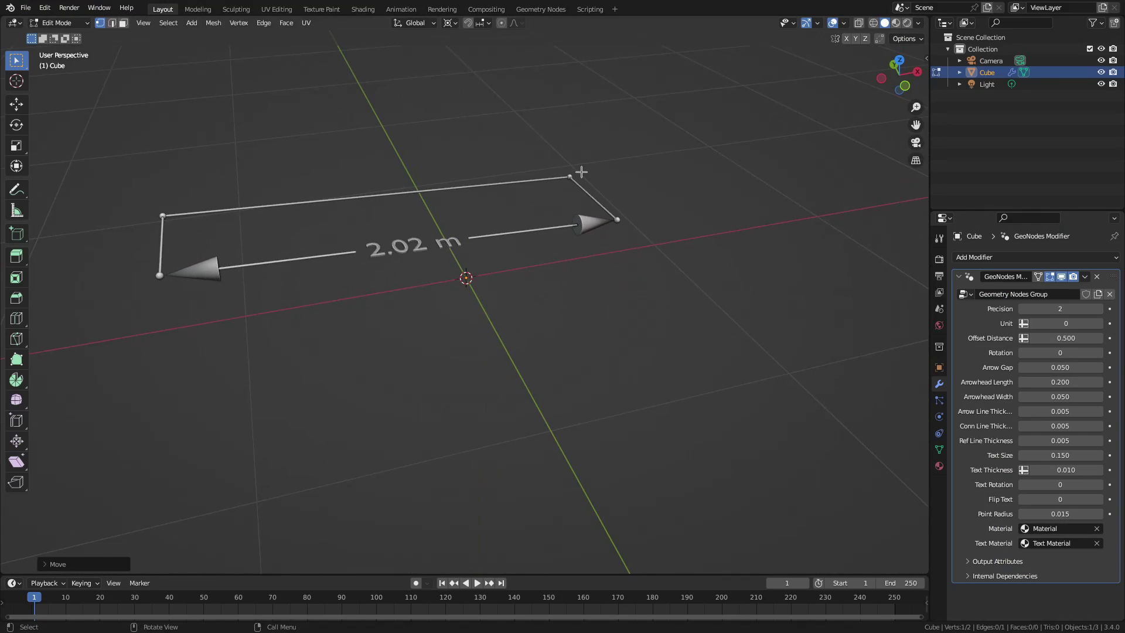
# Step: Undo all endpoint moves and return to Object Mode in the top view
pyautogui.hotkey('ctrl', 'z')
pyautogui.hotkey('ctrl', 'z')
pyautogui.hotkey('ctrl', 'z')
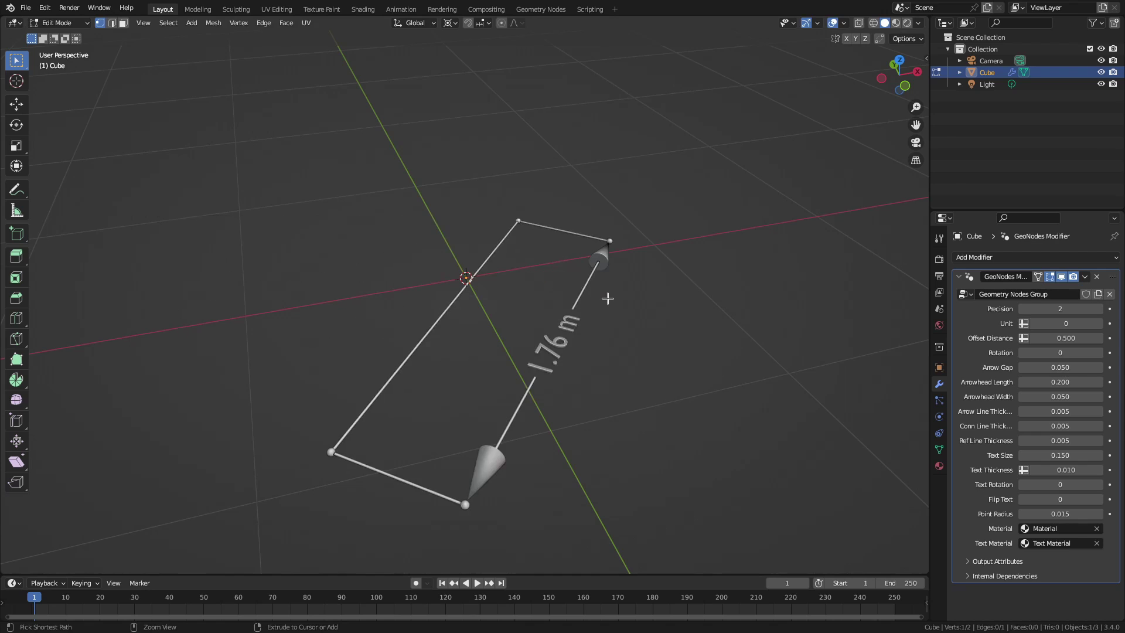
pyautogui.hotkey('ctrl', 'z')
pyautogui.press('KP_7')
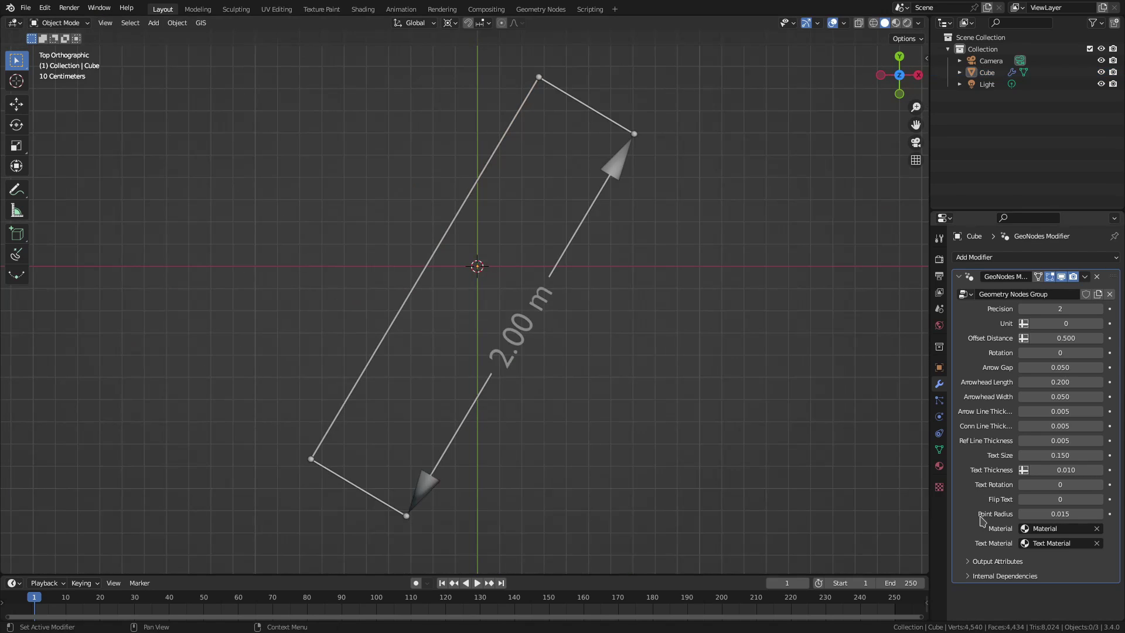
# Step: Add an ico sphere mesh at the origin and turn on X-ray display
pyautogui.hotkey('shift', 'a')
pyautogui.moveTo(481, 291)
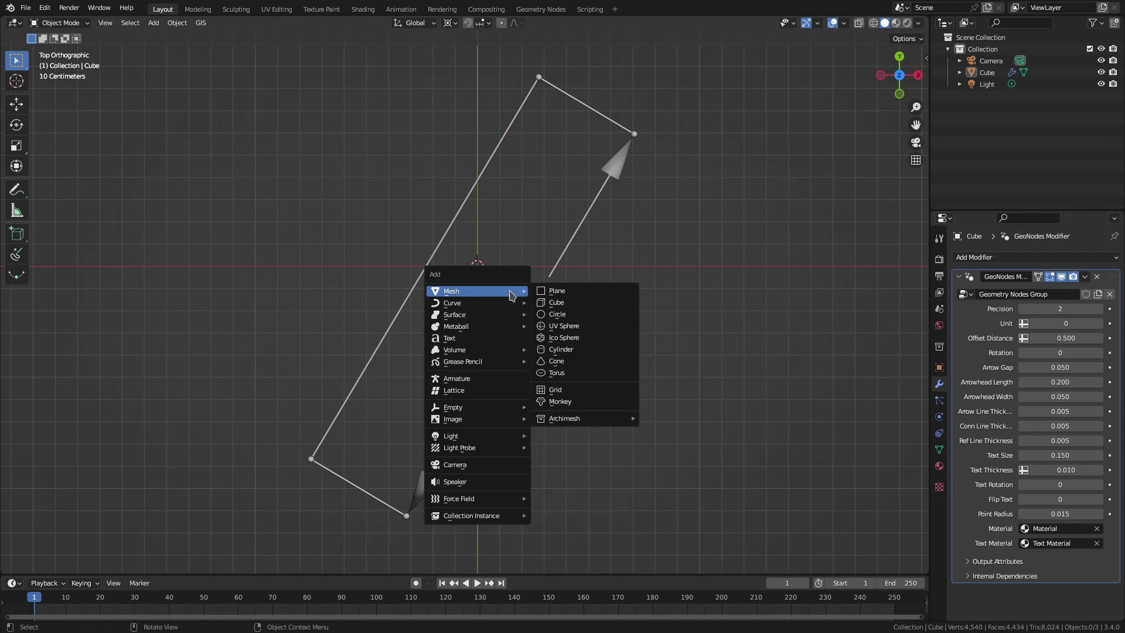
pyautogui.click(593, 338)
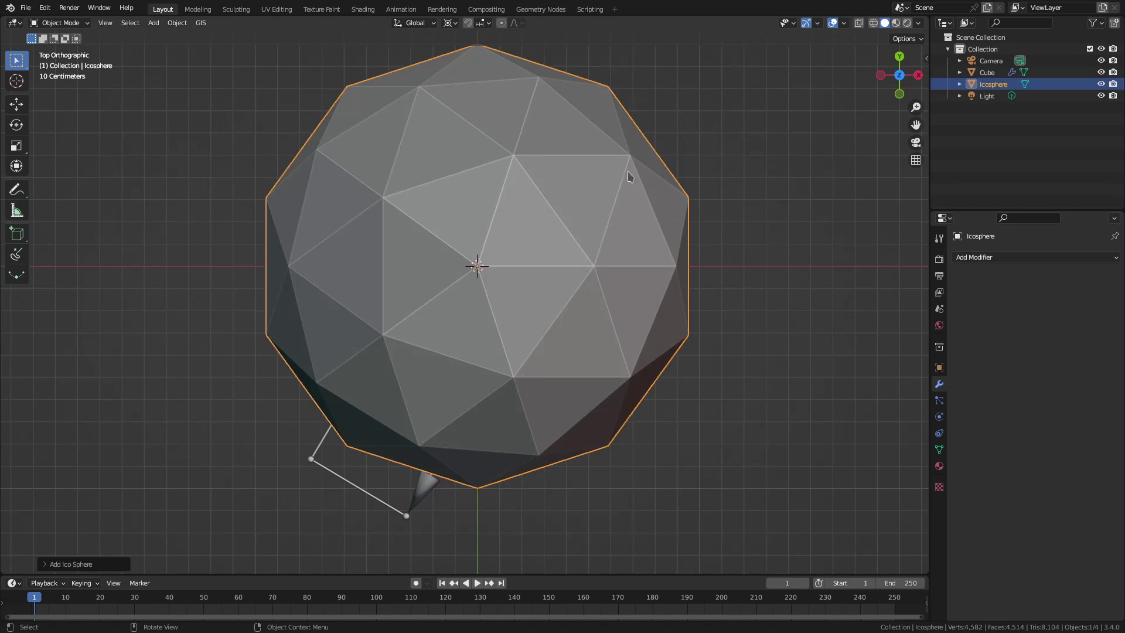
pyautogui.click(859, 24)
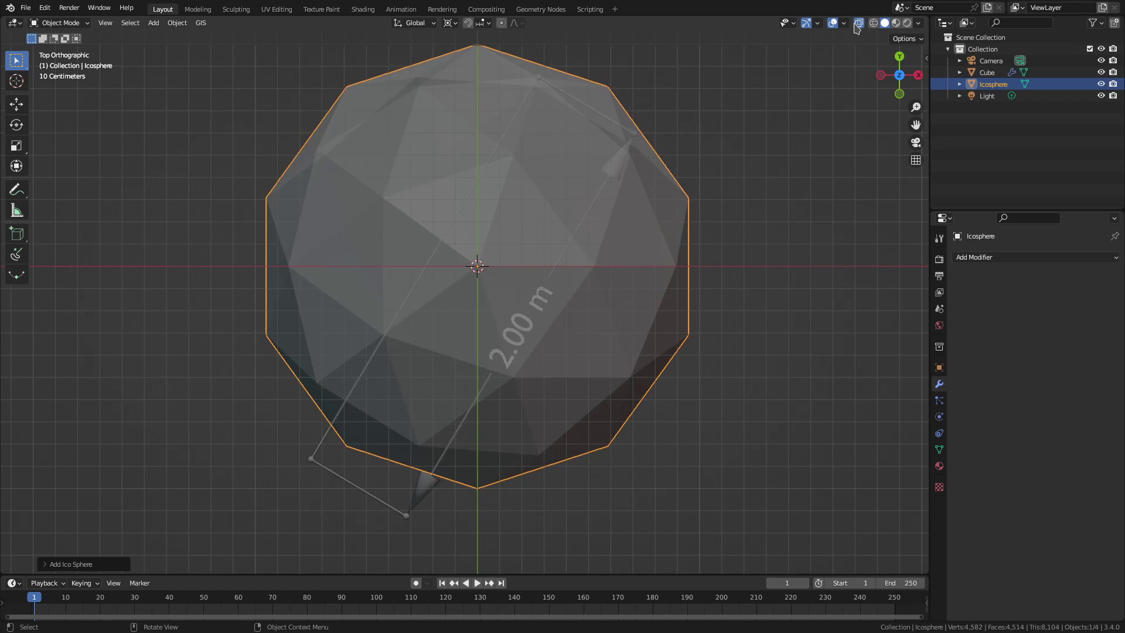
# Step: Enable snapping with Vertex as the snap target
pyautogui.click(468, 23)
pyautogui.click(489, 24)
pyautogui.click(475, 70)
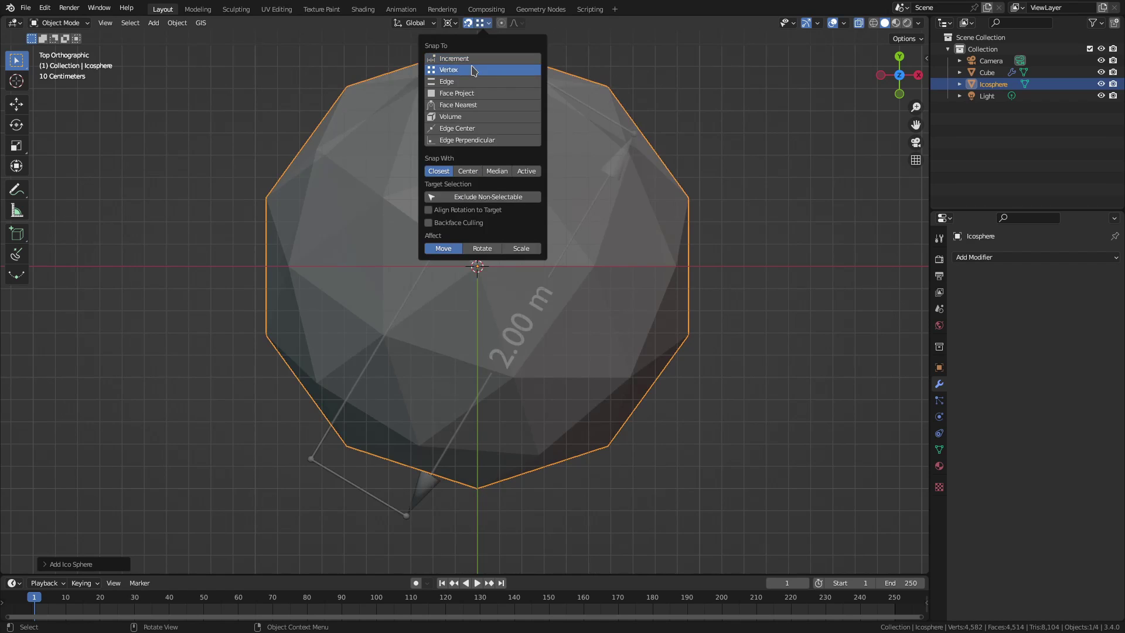
# Step: Edit the dimension object and snap its upper and lower endpoints to vertices on opposite sides of the icosphere
pyautogui.click(601, 123)
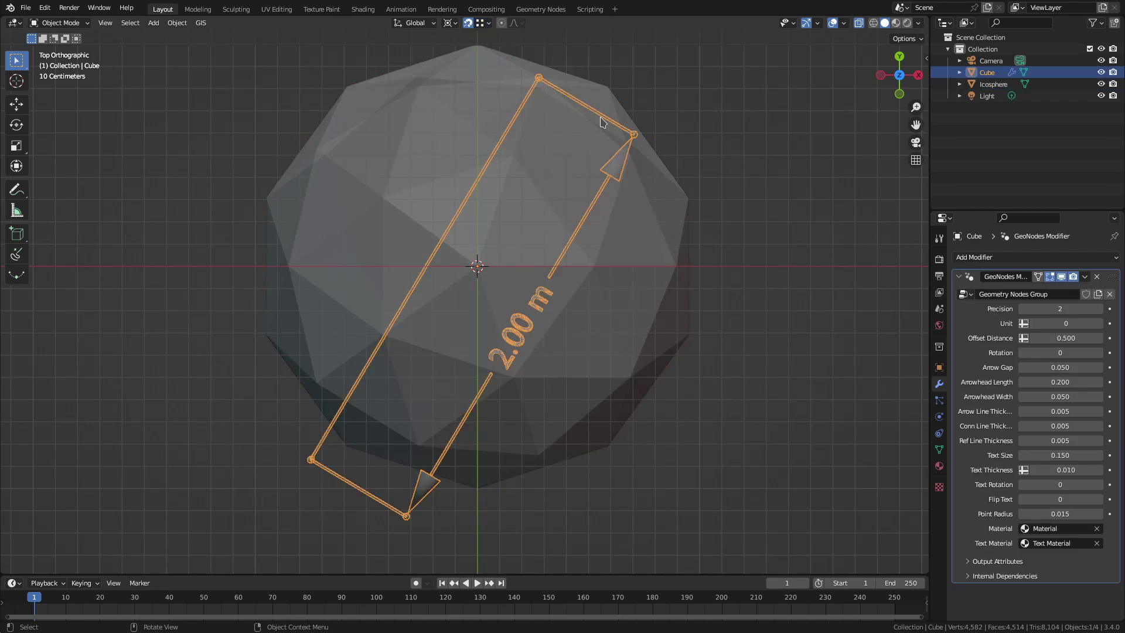
pyautogui.press('Tab')
pyautogui.click(545, 81)
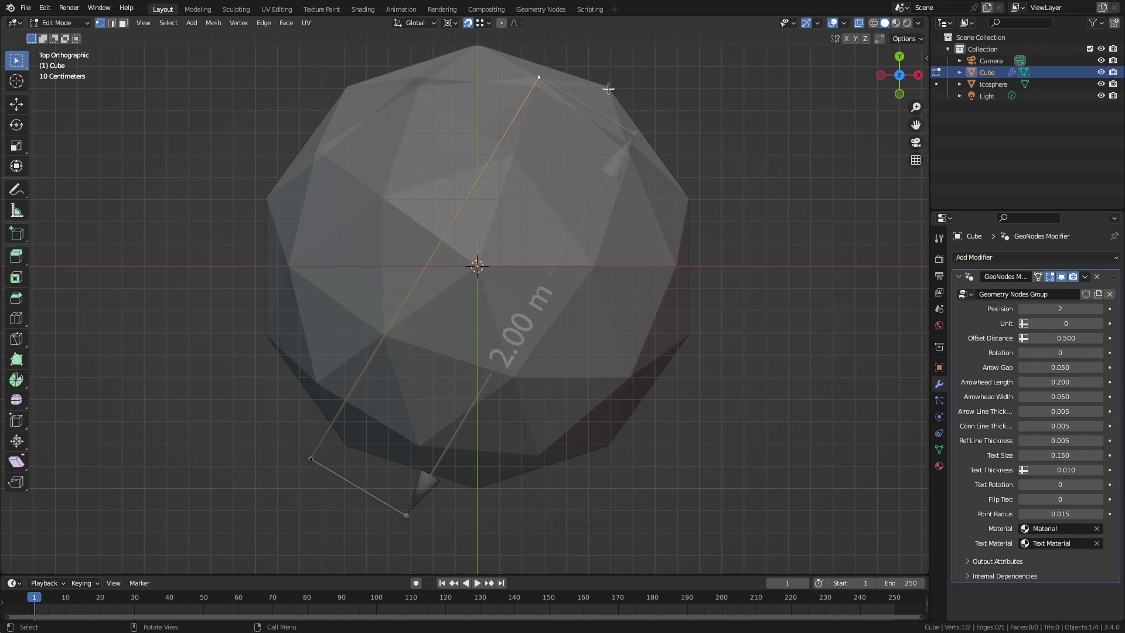
pyautogui.press('g')
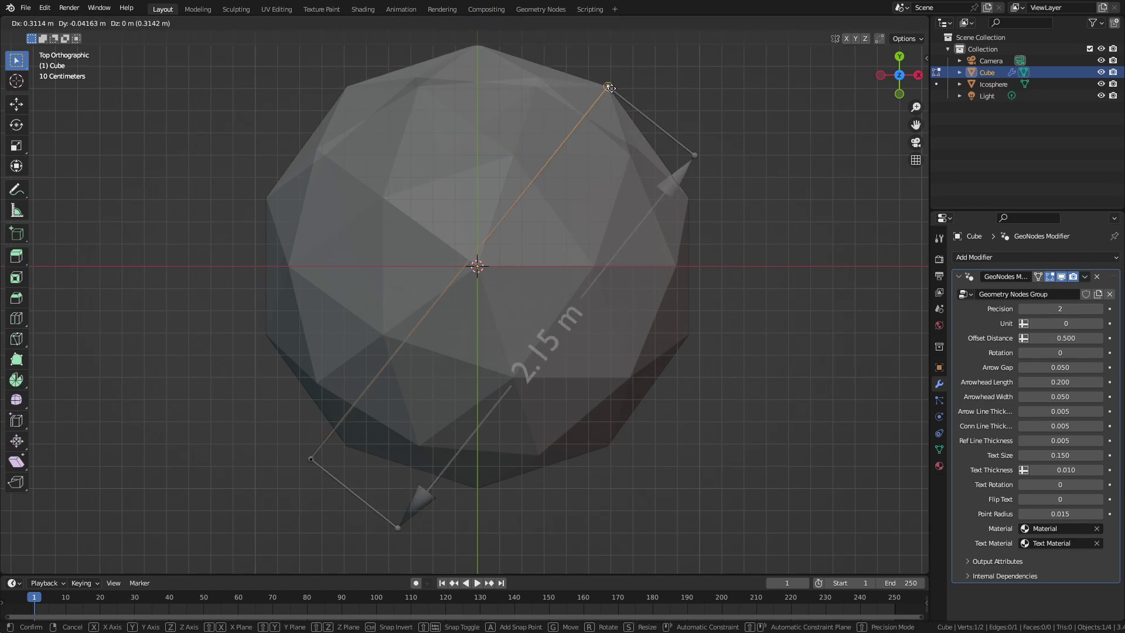
pyautogui.click(611, 88)
pyautogui.click(311, 459)
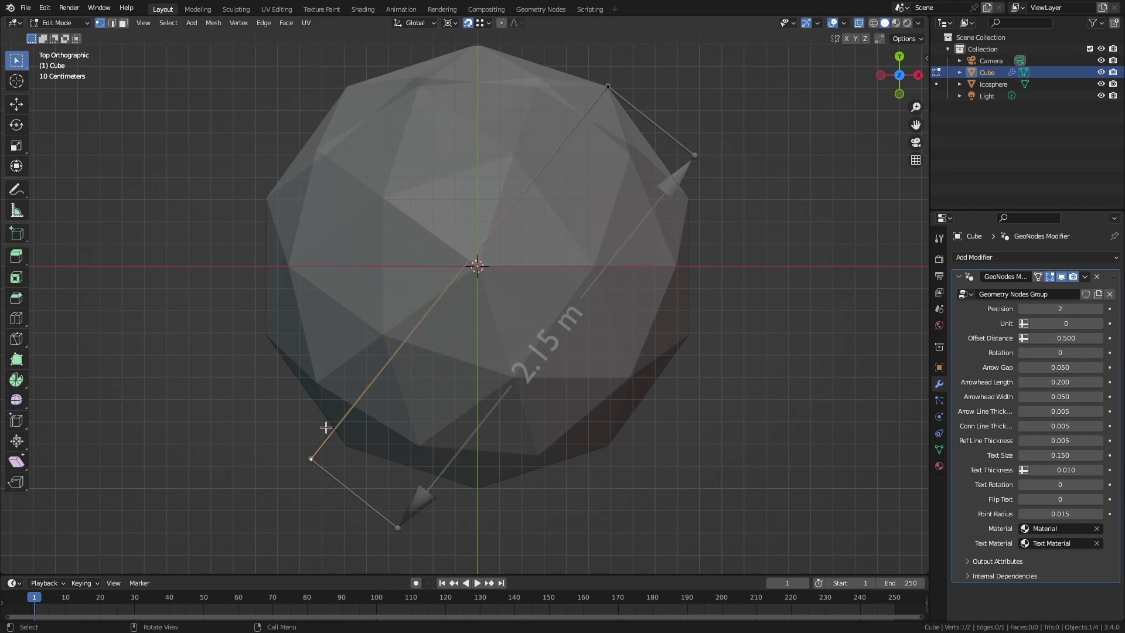
pyautogui.press('g')
pyautogui.click(324, 389)
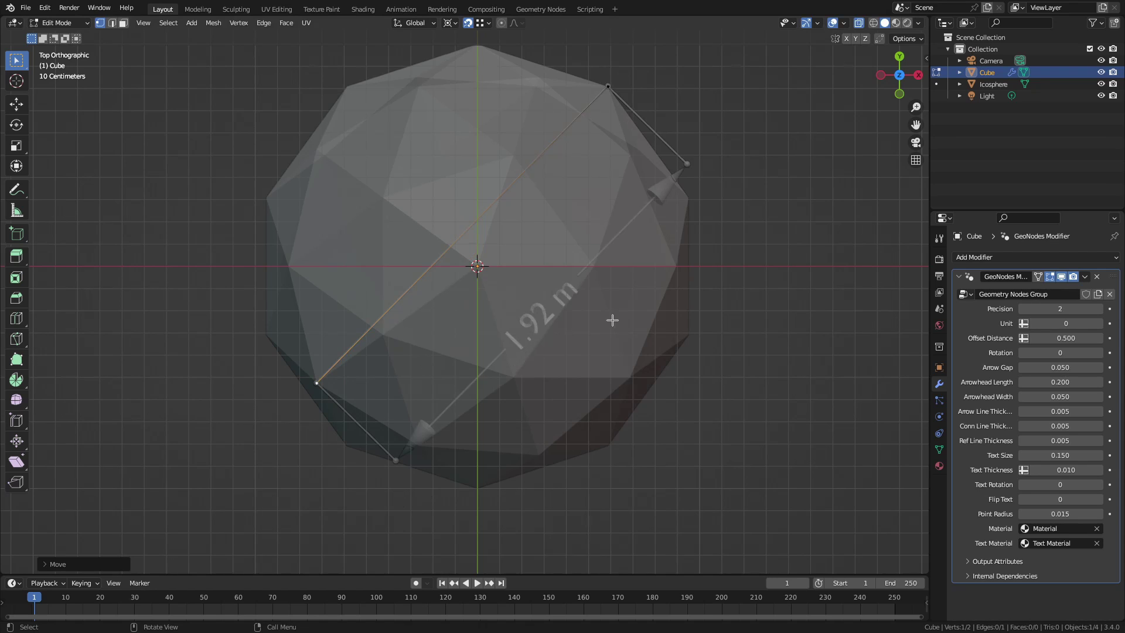
# Step: Set the dimension modifier's Precision to 4
pyautogui.moveTo(613, 320)
pyautogui.mouseDown(button='middle')
pyautogui.moveTo(633, 317)
pyautogui.moveTo(628, 302)
pyautogui.moveTo(614, 329)
pyautogui.mouseUp(button='middle')
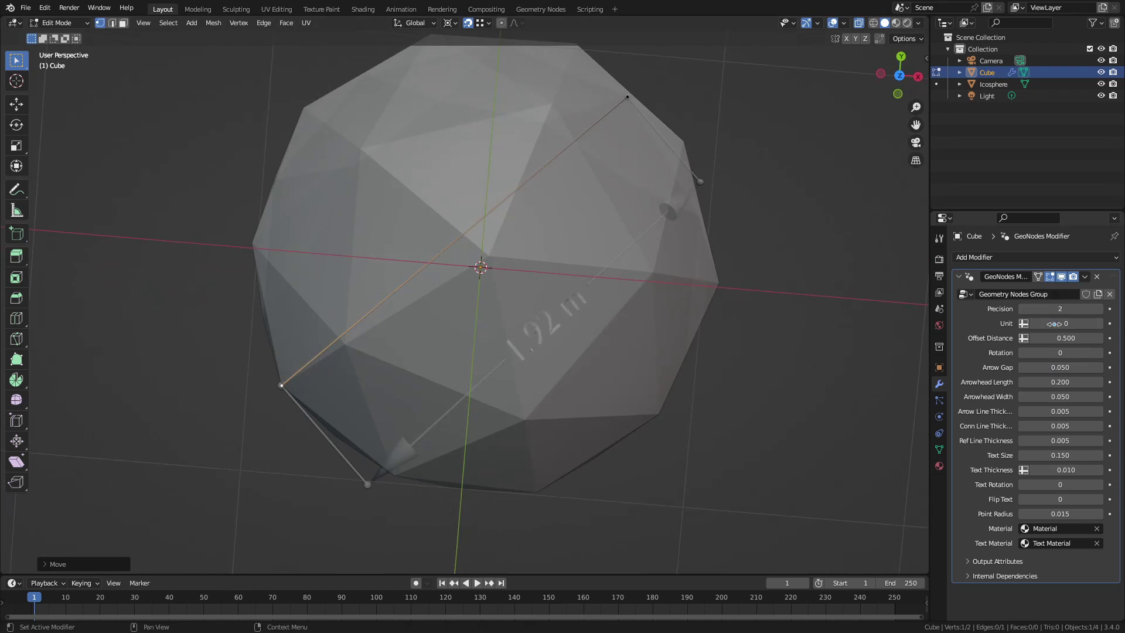
pyautogui.click(1100, 311)
pyautogui.click(1100, 310)
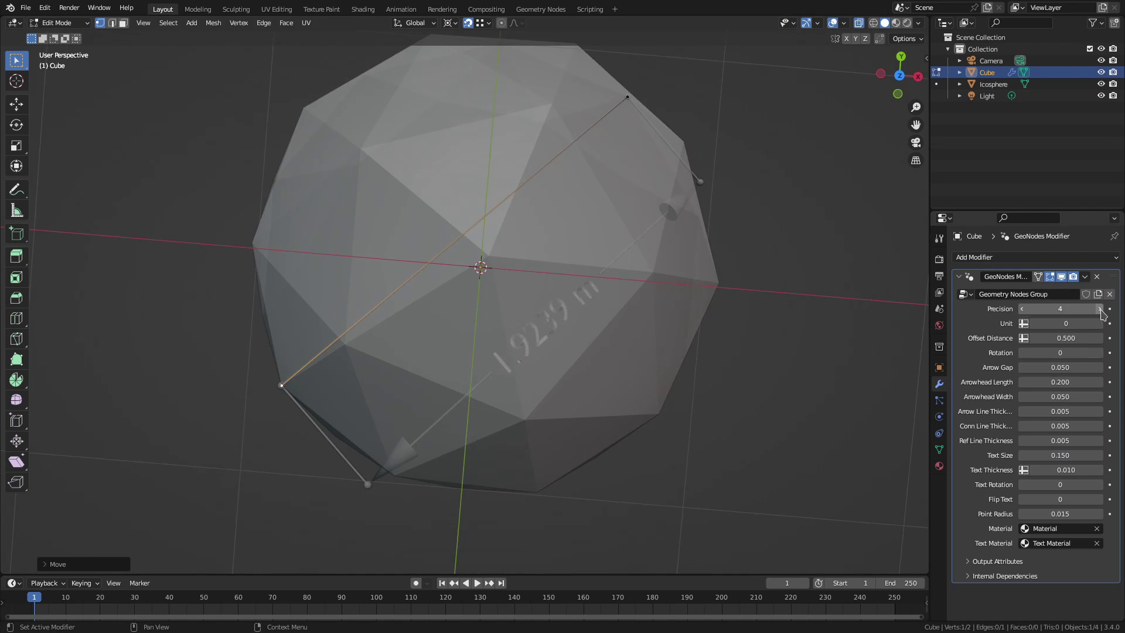
# Step: Set the Offset Distance to 1.240 so the dimension line stands clear of the icosphere
pyautogui.moveTo(642, 355); pyautogui.dragTo(651, 337, button='middle')
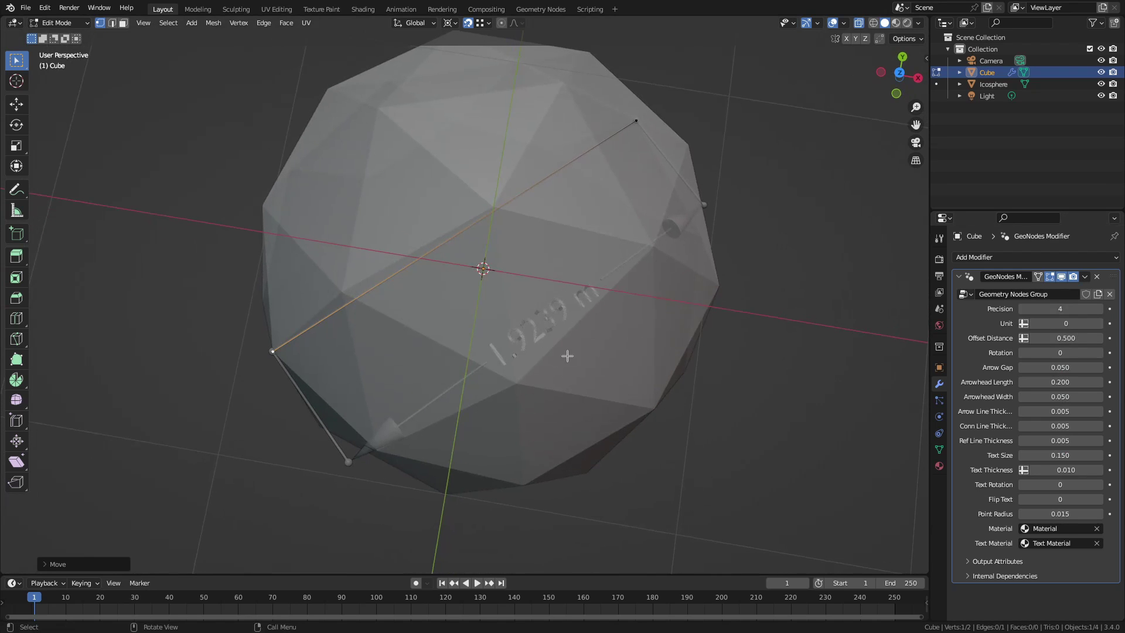
pyautogui.moveTo(1065, 339); pyautogui.dragTo(1105, 338)
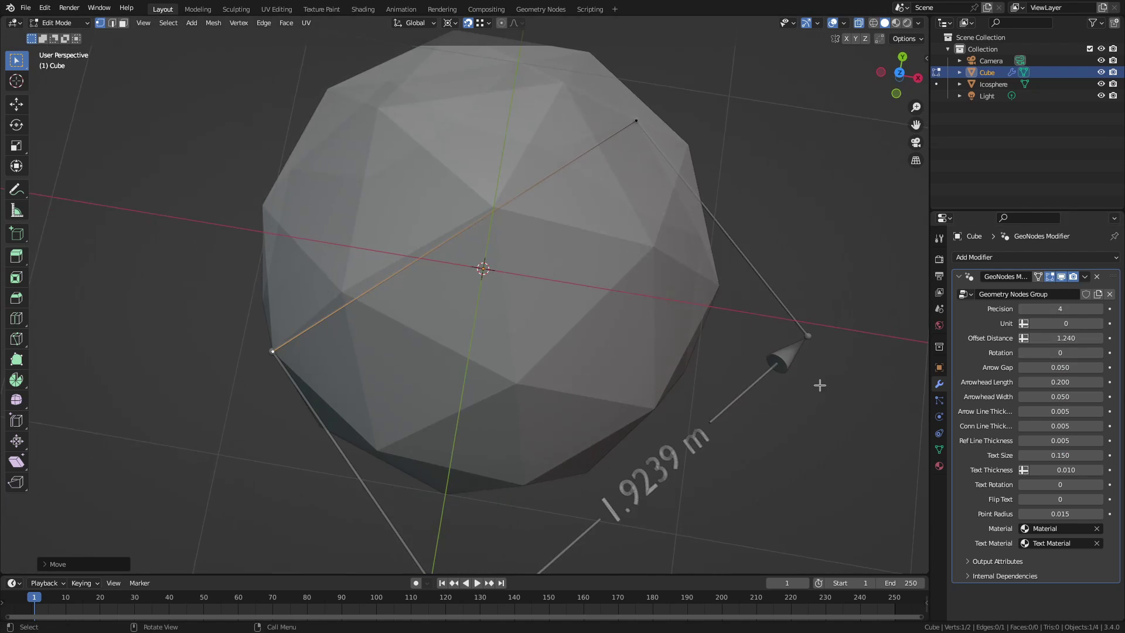
pyautogui.moveTo(820, 385); pyautogui.dragTo(841, 330, button='middle')
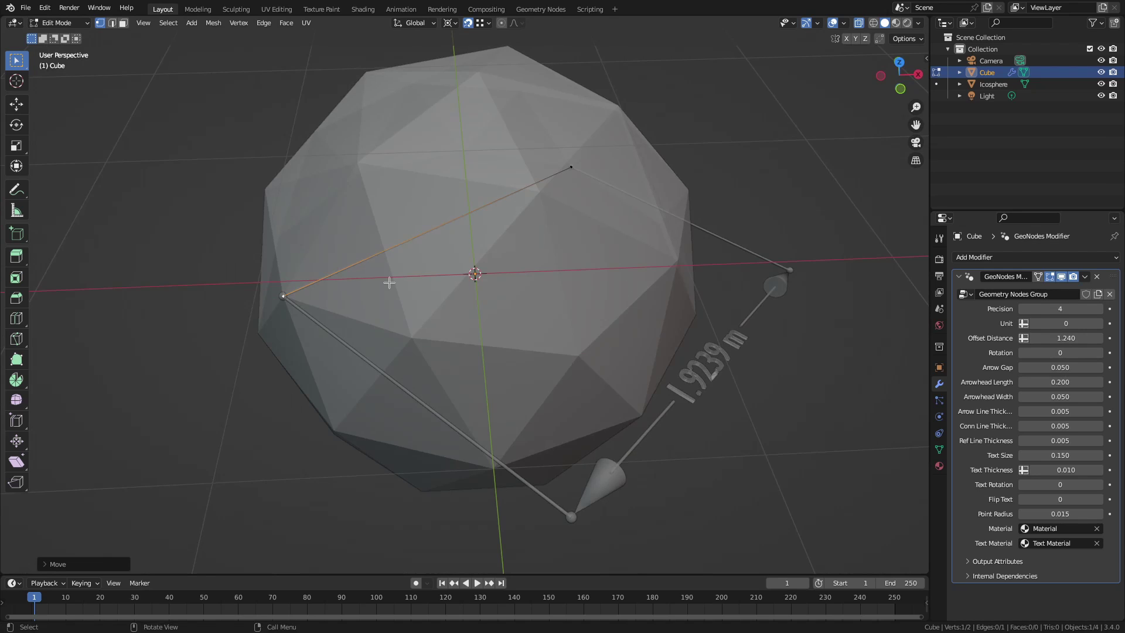
pyautogui.moveTo(748, 332); pyautogui.dragTo(736, 410, button='middle')
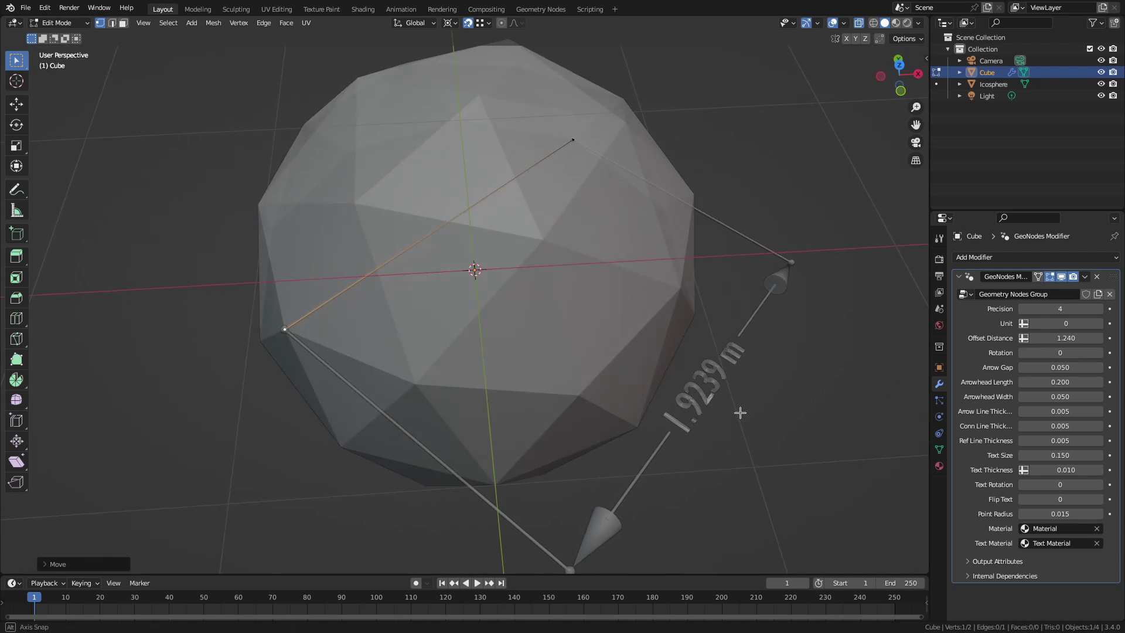
# Step: Set Precision to 2 and step the Unit option up through 2 and 3 to 4
pyautogui.click(1022, 309)
pyautogui.click(1023, 310)
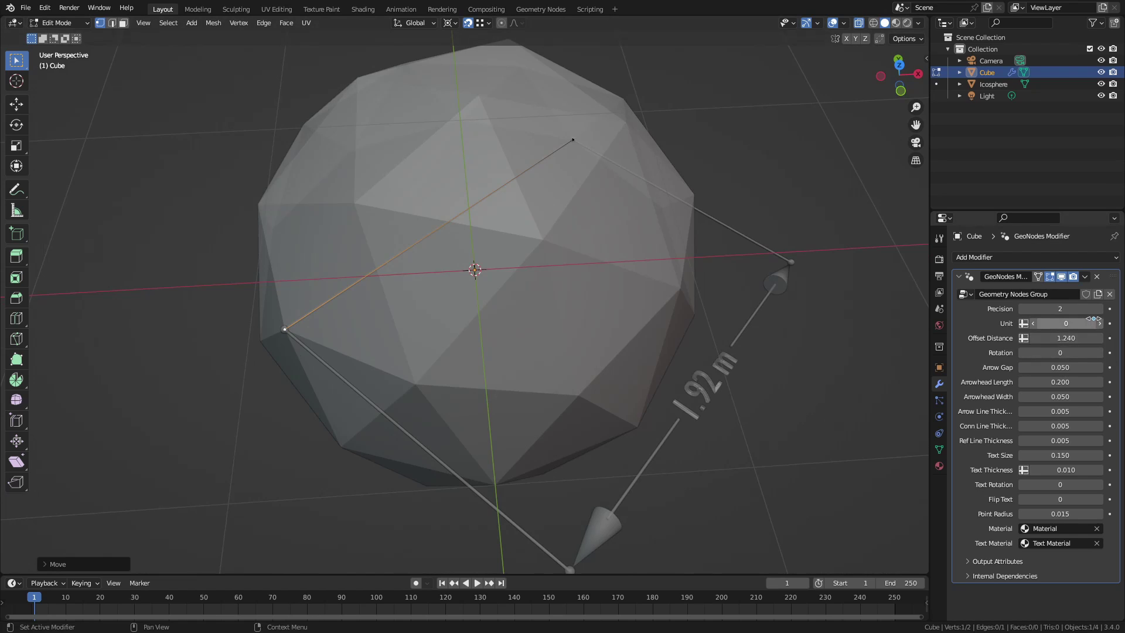
pyautogui.click(1100, 324)
pyautogui.click(1099, 324)
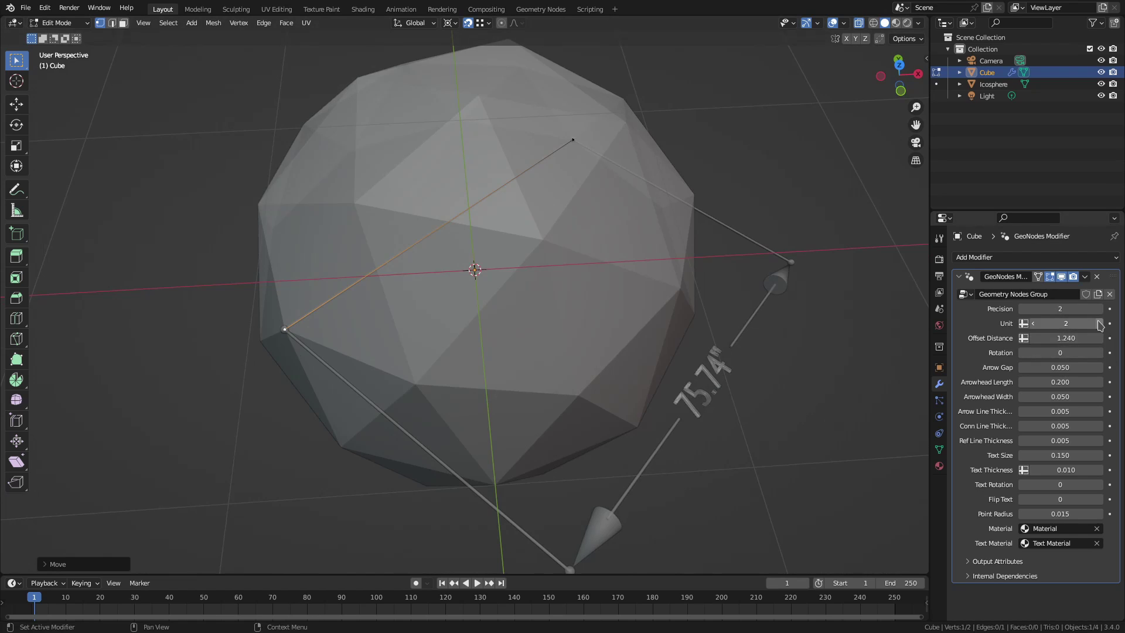
pyautogui.click(1099, 324)
pyautogui.moveTo(702, 413); pyautogui.dragTo(685, 426, button='middle')
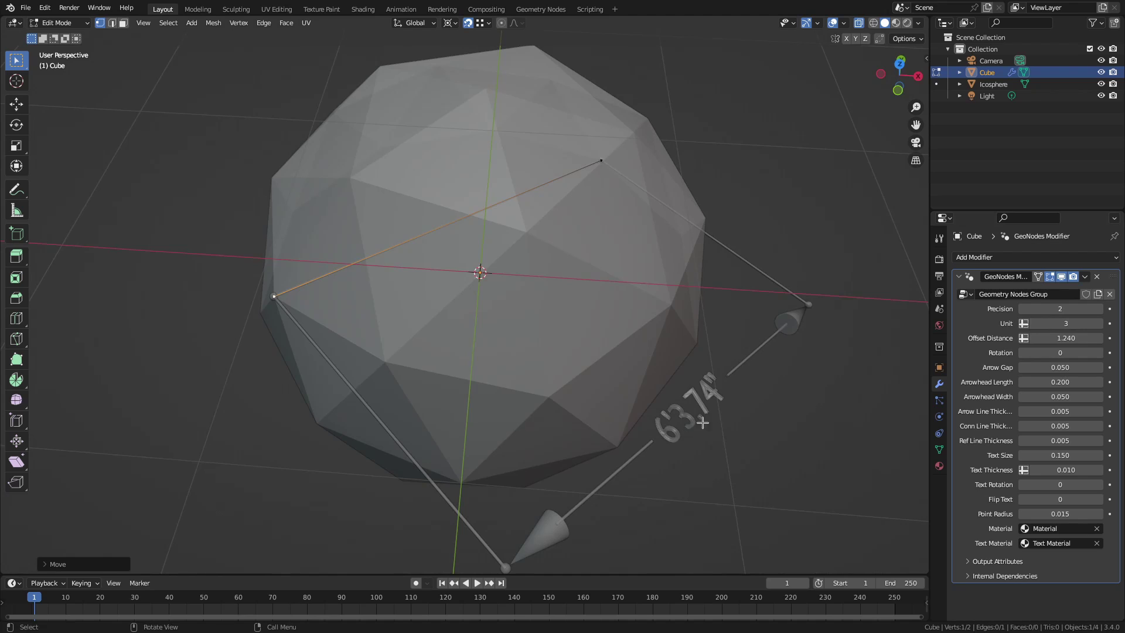
pyautogui.click(1108, 324)
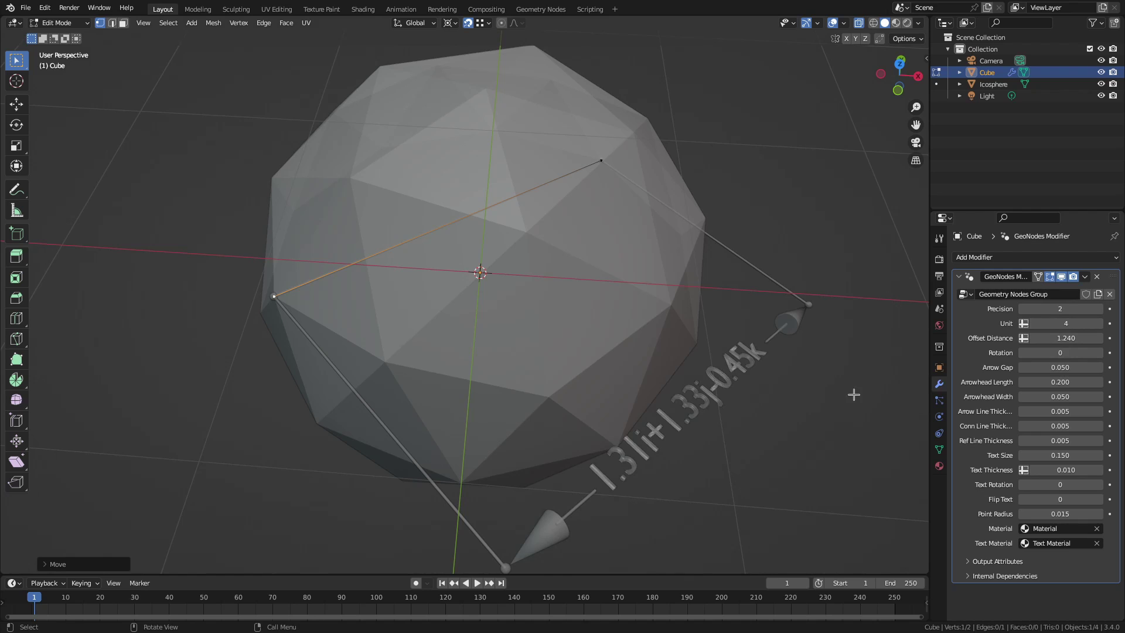
# Step: Rotate the dimension about its measured edge by setting Rotation to -23
pyautogui.scroll(-2, 828, 371)
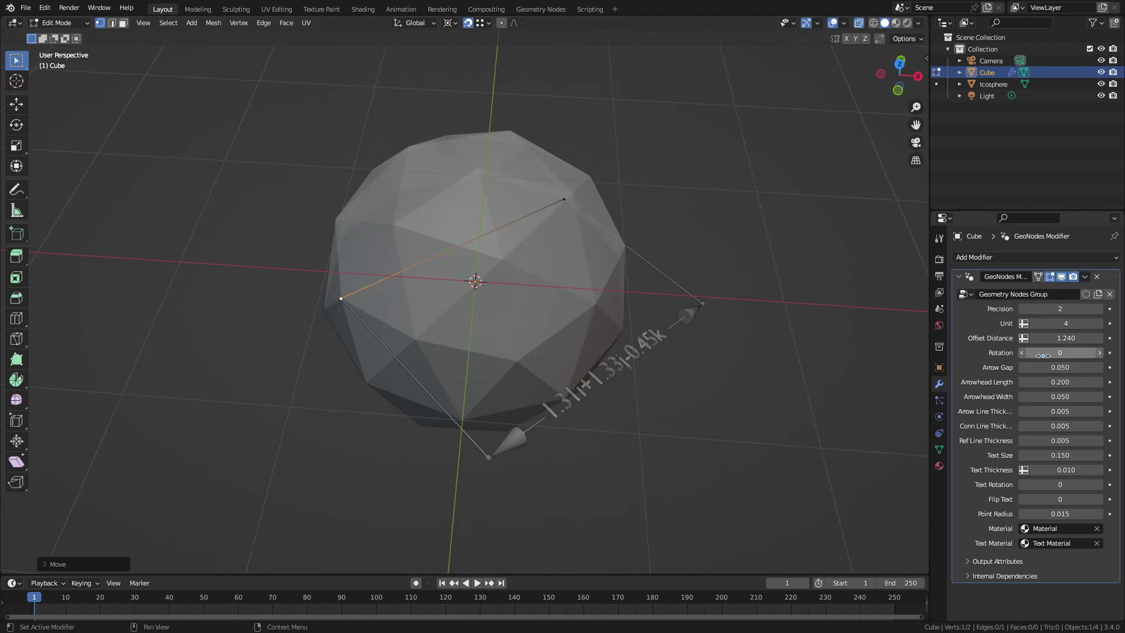
pyautogui.moveTo(1043, 355); pyautogui.dragTo(991, 355)
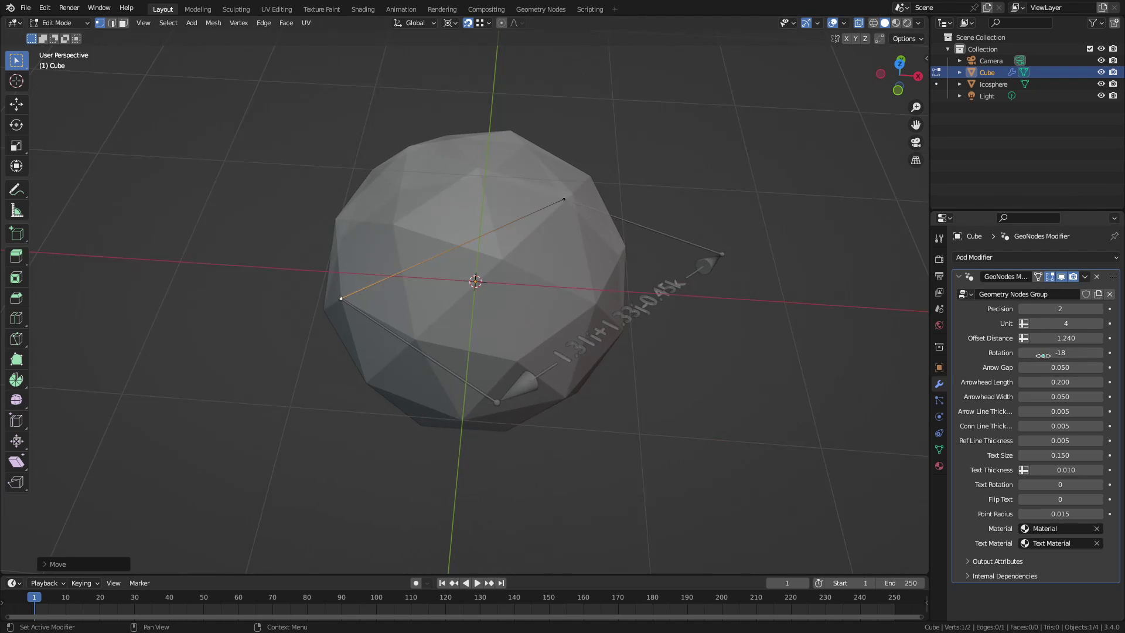
pyautogui.moveTo(809, 381); pyautogui.dragTo(843, 395, button='middle')
pyautogui.moveTo(1043, 355)
pyautogui.mouseDown()
pyautogui.moveTo(938, 355)
pyautogui.moveTo(1041, 351)
pyautogui.mouseUp()
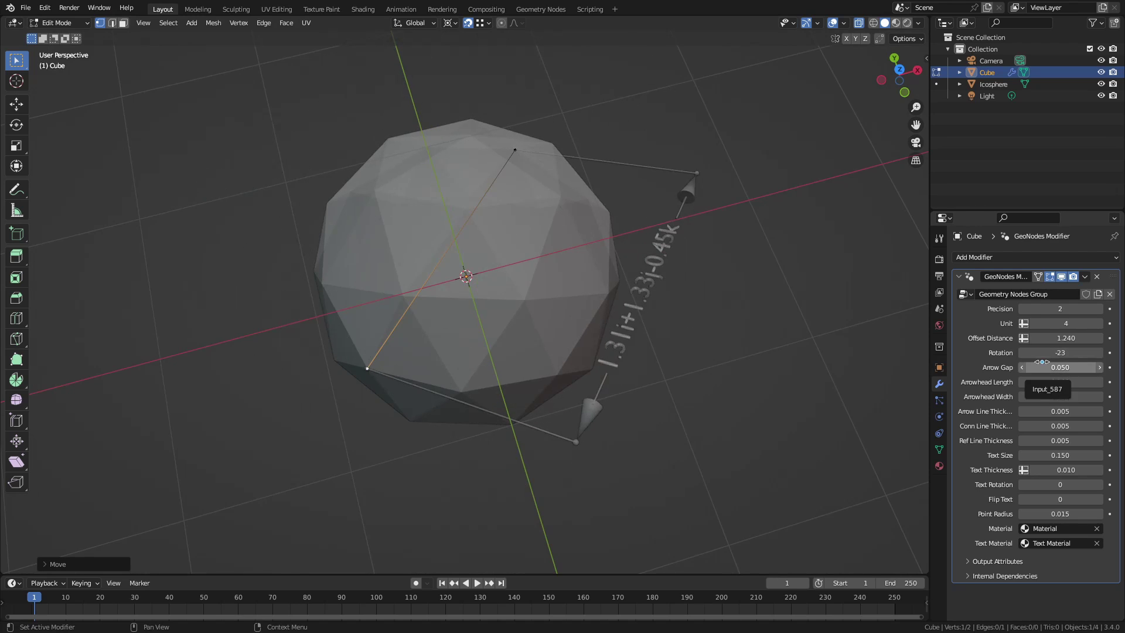
# Step: Set the dimension's Unit option to 0
pyautogui.moveTo(803, 375); pyautogui.dragTo(844, 365, button='middle')
pyautogui.click(1033, 324)
pyautogui.click(1033, 325)
pyautogui.click(1032, 324)
pyautogui.click(1033, 325)
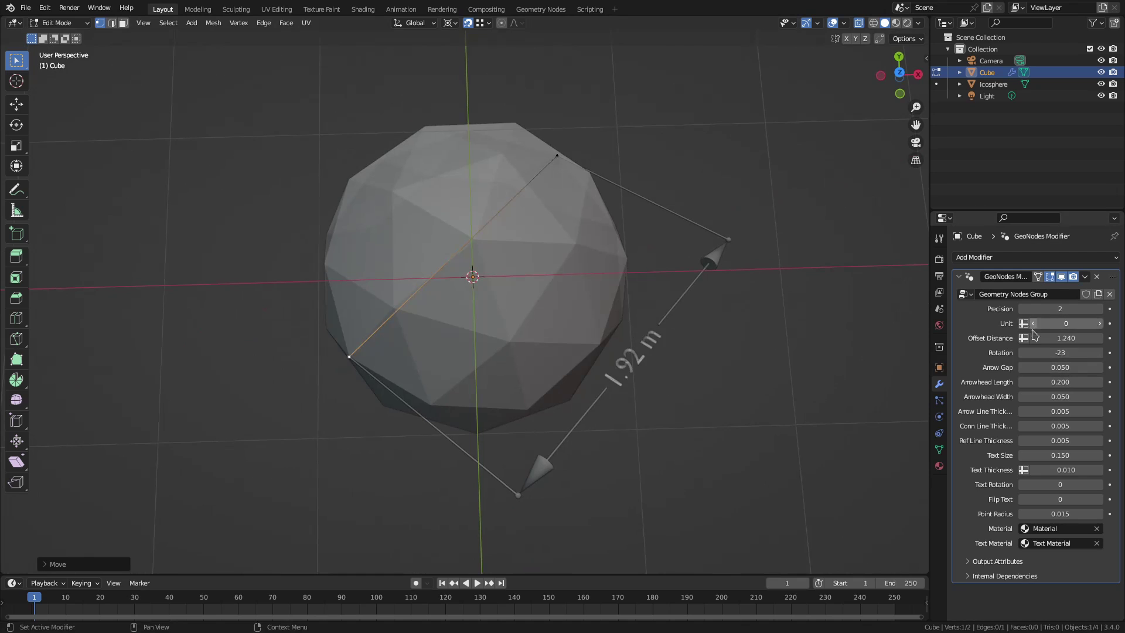
# Step: Set Arrow Gap to 0.110, and size the arrowheads with length 0.190 and width 0.060
pyautogui.scroll(1, 862, 411)
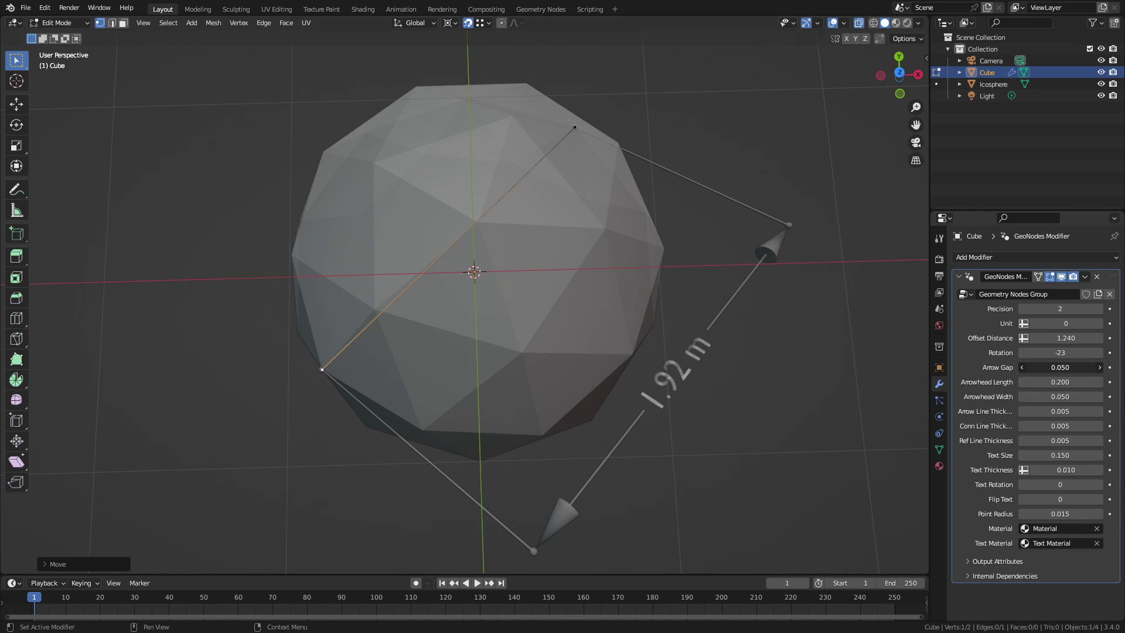
pyautogui.moveTo(1060, 368); pyautogui.dragTo(1027, 368)
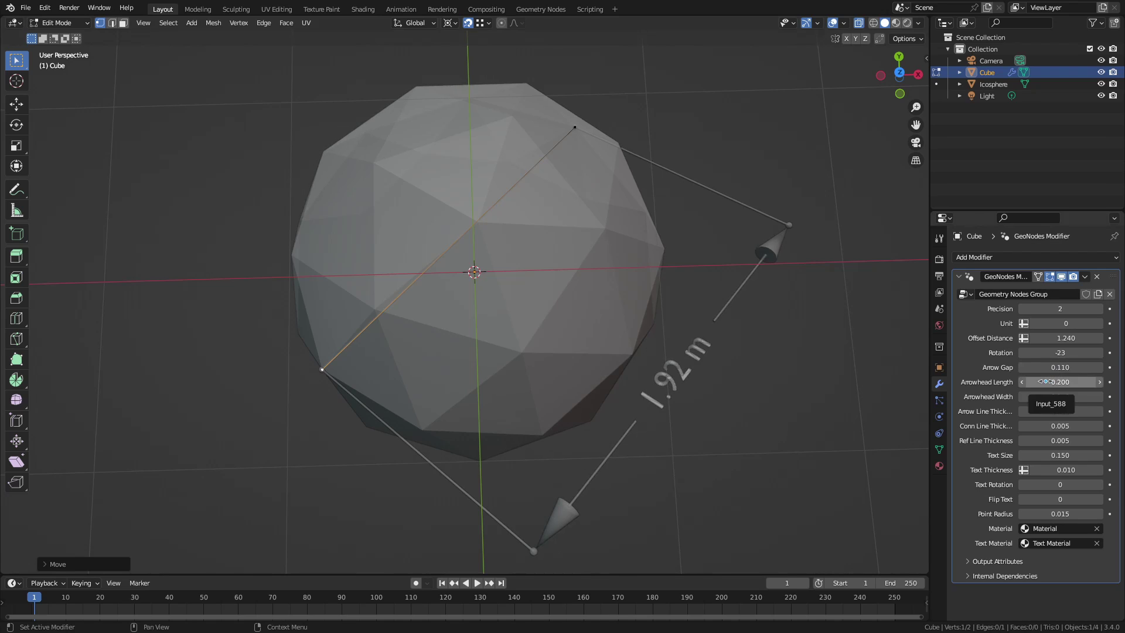
pyautogui.moveTo(1060, 383)
pyautogui.mouseDown()
pyautogui.moveTo(1032, 395)
pyautogui.moveTo(1049, 394)
pyautogui.mouseUp()
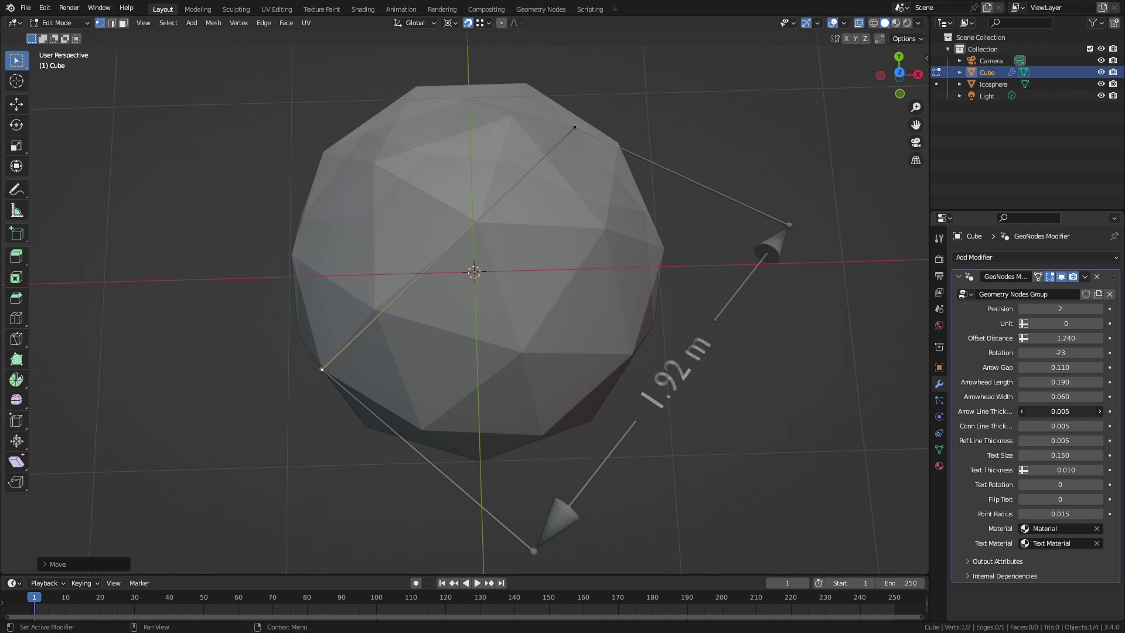
# Step: Set Conn Line Thickness to 0.015 and Ref Line Thickness to 0.005
pyautogui.moveTo(1032, 409); pyautogui.dragTo(1049, 441)
pyautogui.click(1047, 441)
pyautogui.write('0.005')
pyautogui.press('Return')
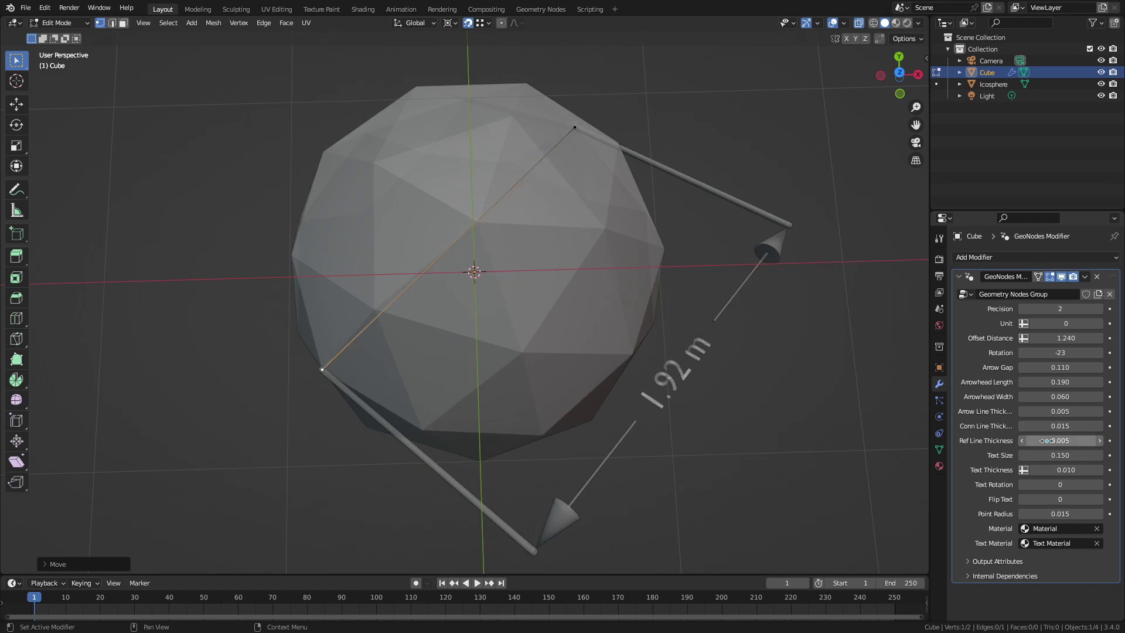
# Step: Set the dimension's Conn Line Thickness to 0.005 and its Text Size to 0.160
pyautogui.click(1047, 426)
pyautogui.write('0.005')
pyautogui.press('Return')
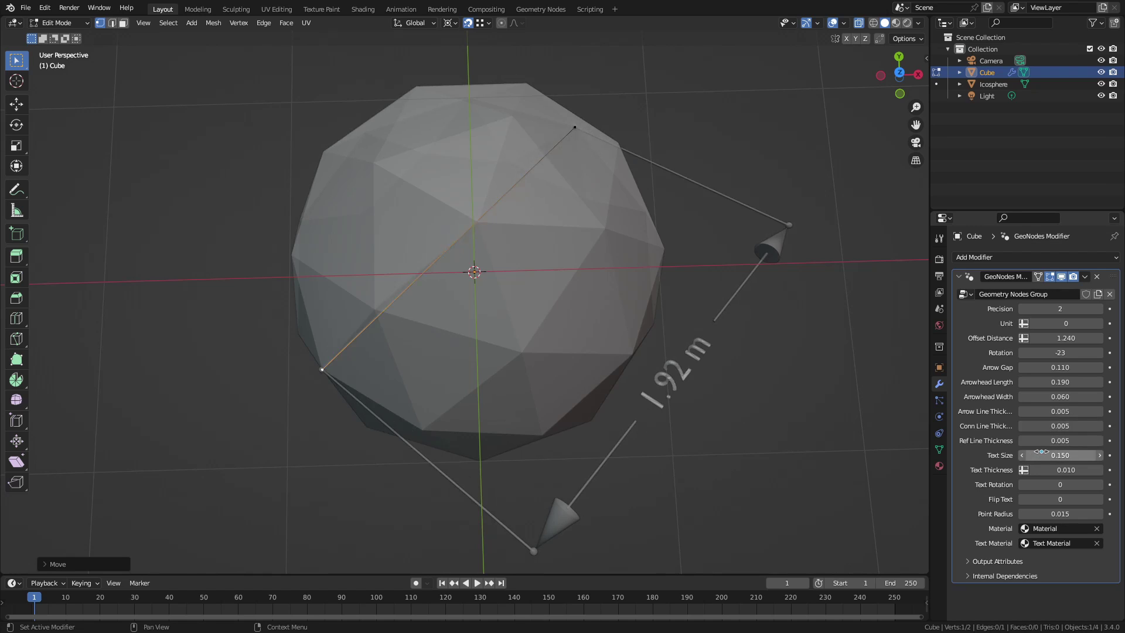
pyautogui.moveTo(1042, 452)
pyautogui.mouseDown()
pyautogui.moveTo(1067, 452)
pyautogui.moveTo(1043, 455)
pyautogui.mouseUp()
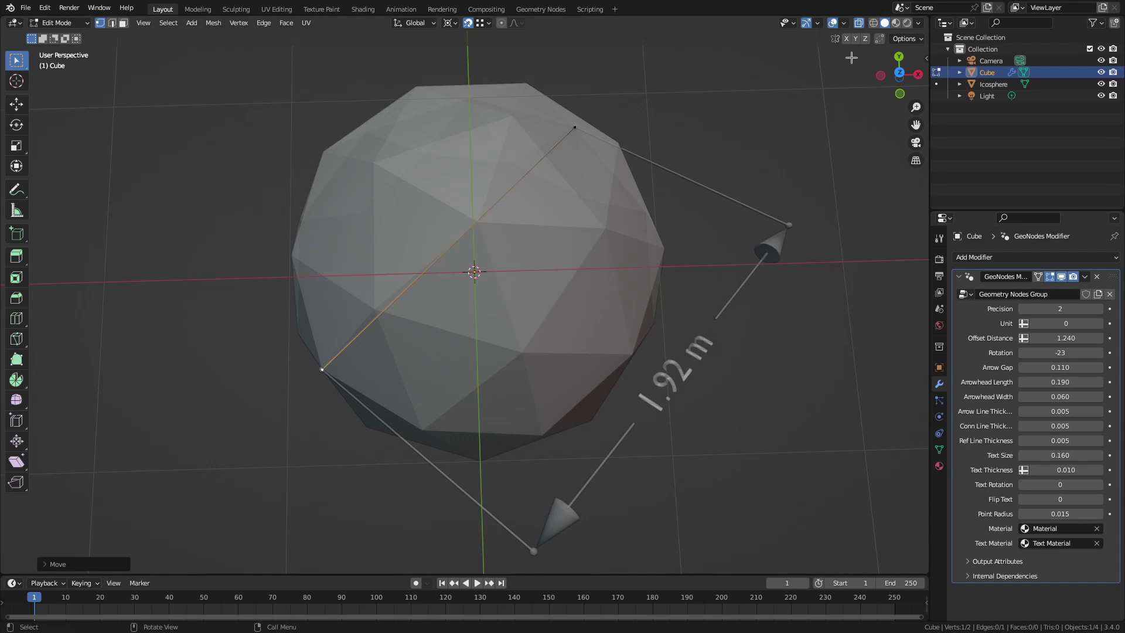
# Step: Turn off X-ray display so the icosphere appears solid while the dimension's mesh is edited
pyautogui.click(858, 25)
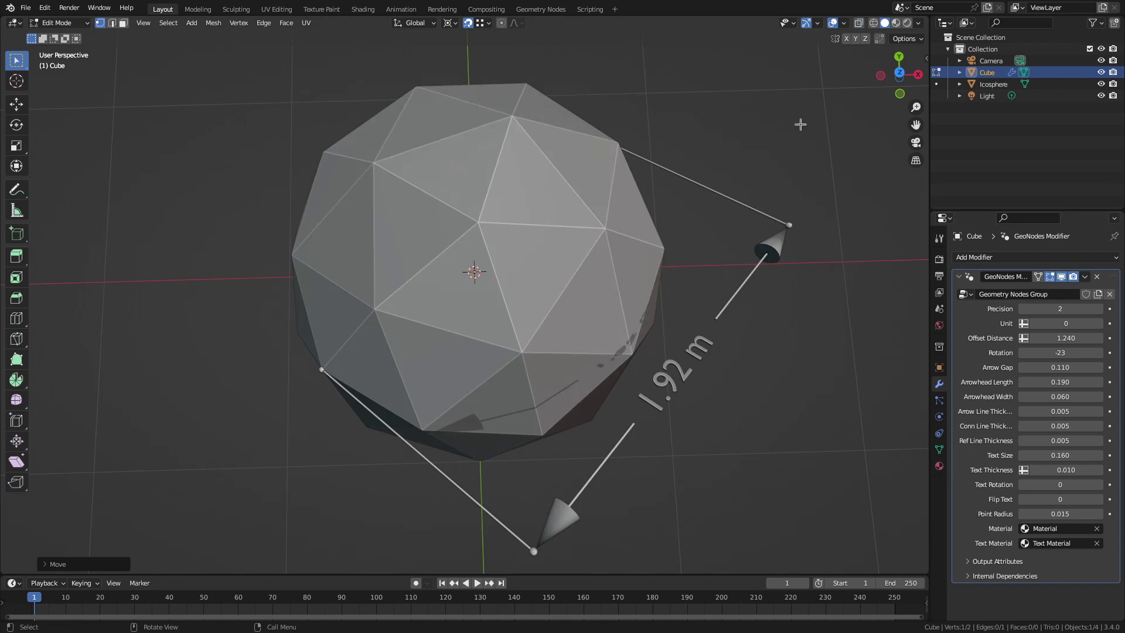
pyautogui.press('Tab')
pyautogui.press('Tab')
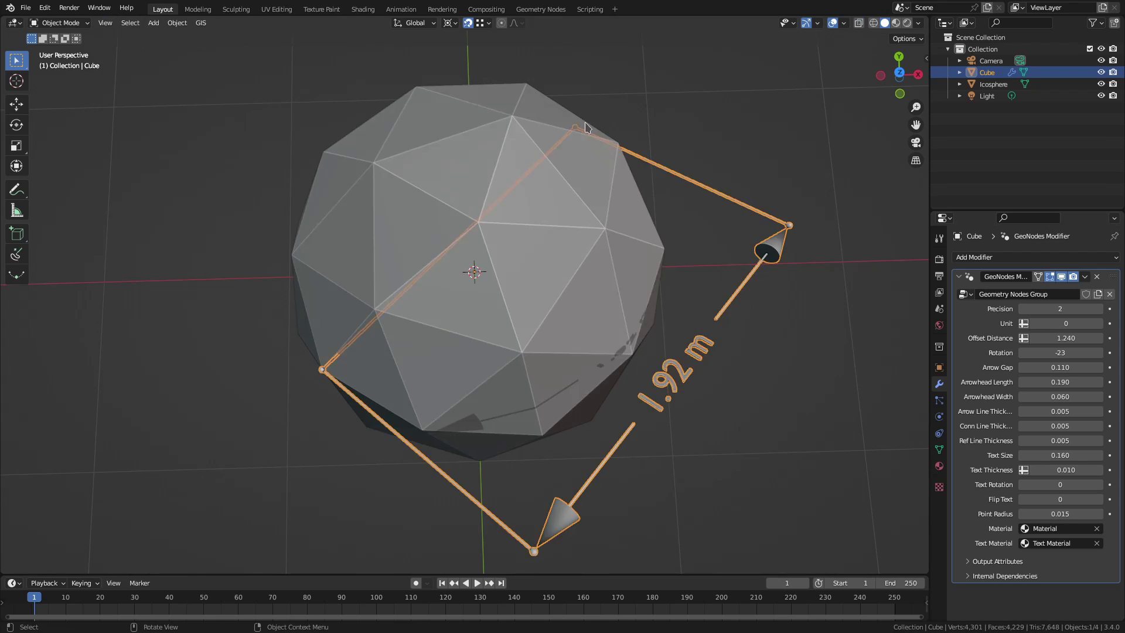
# Step: Snap both endpoints of the dimension onto two neighbouring front vertices of the icosphere, so it measures a single edge
pyautogui.press('g')
pyautogui.click(603, 227)
pyautogui.click(313, 373)
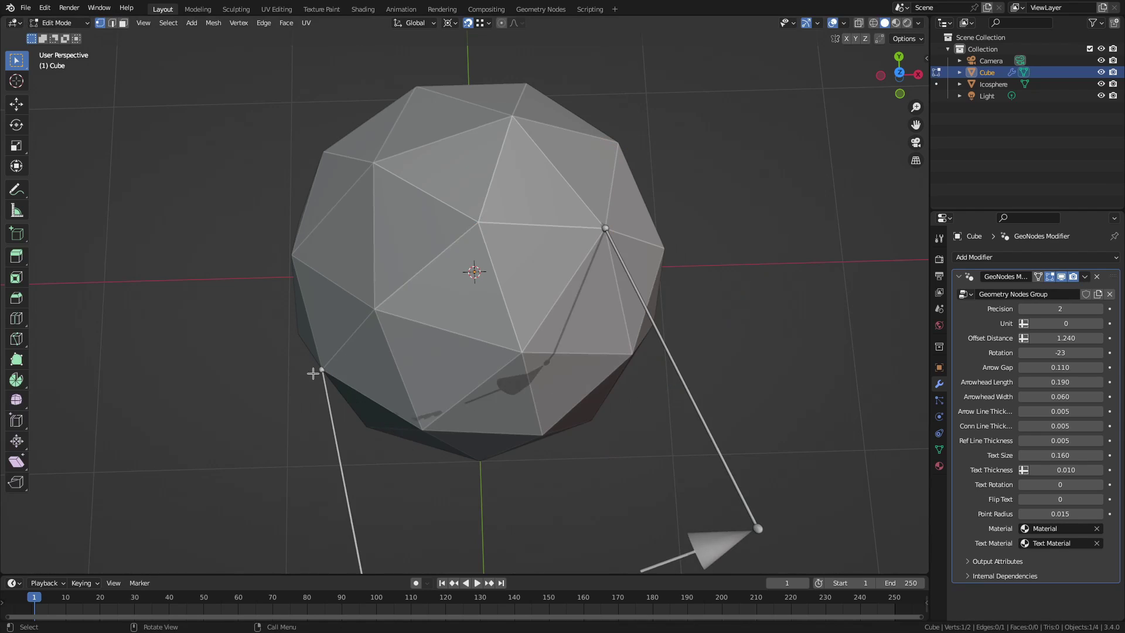
pyautogui.press('g')
pyautogui.click(522, 352)
pyautogui.scroll(-1, 851, 420)
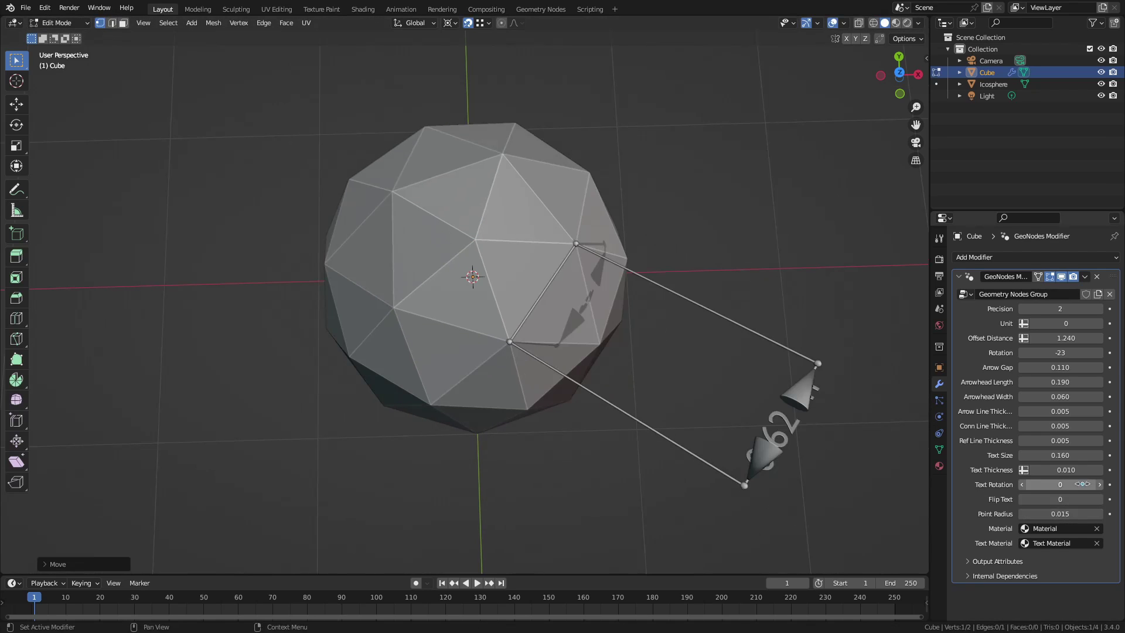
# Step: Reduce Text Size to 0.060 and size the arrowheads with length 0.100 and width 0.020
pyautogui.doubleClick(1061, 455)
pyautogui.write('0.04')
pyautogui.press('Return')
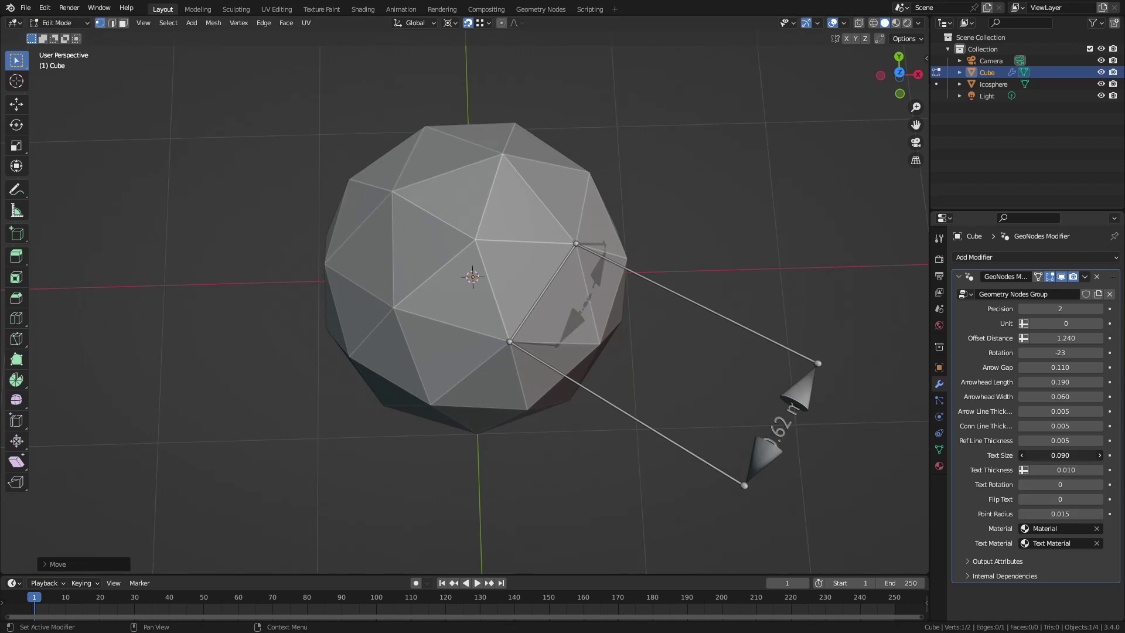
pyautogui.moveTo(1061, 455); pyautogui.dragTo(1072, 455)
pyautogui.moveTo(1065, 382)
pyautogui.mouseDown()
pyautogui.moveTo(1012, 383)
pyautogui.moveTo(1052, 396)
pyautogui.mouseUp()
pyautogui.scroll(1, 879, 431)
pyautogui.keyDown('shift'); pyautogui.moveTo(880, 431); pyautogui.dragTo(761, 399, button='middle'); pyautogui.keyUp('shift')
# Step: Set the dimension's Offset Distance to 0.780 and its Arrow Gap to 0.010
pyautogui.moveTo(1062, 338); pyautogui.dragTo(1035, 338)
pyautogui.keyDown('shift'); pyautogui.moveTo(856, 369); pyautogui.dragTo(898, 397, button='middle'); pyautogui.keyUp('shift')
pyautogui.moveTo(1061, 367); pyautogui.dragTo(1002, 368)
pyautogui.scroll(2, 860, 405)
pyautogui.keyDown('shift'); pyautogui.moveTo(859, 404); pyautogui.dragTo(844, 378, button='middle'); pyautogui.keyUp('shift')
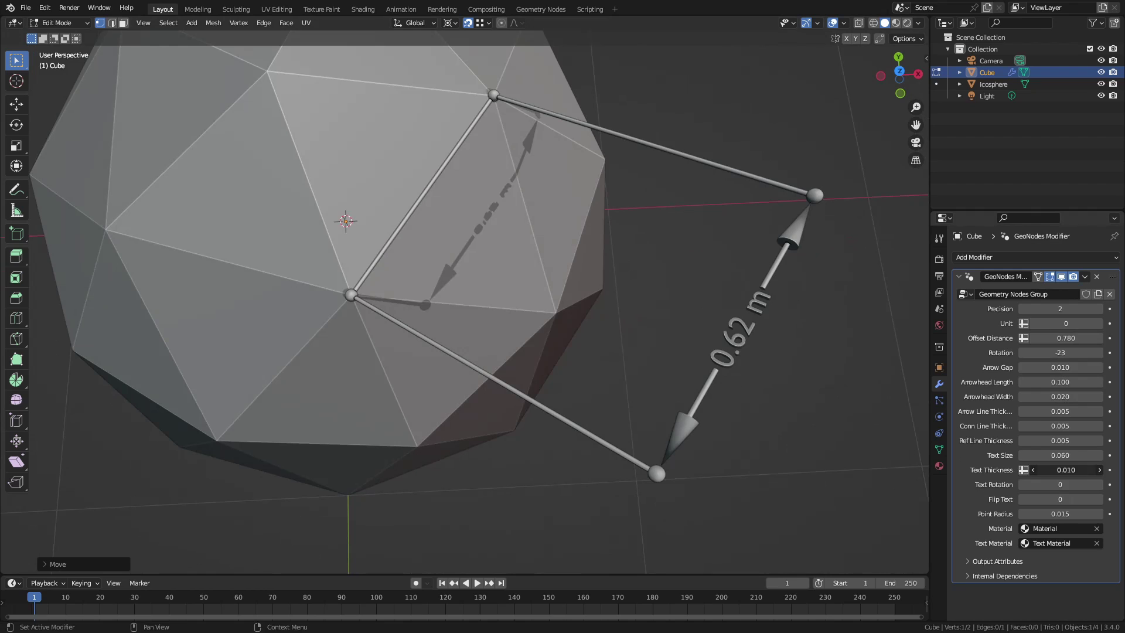
# Step: Try a Text Thickness of -0.020, restore it to 0.010, and set Text Rotation to 13
pyautogui.keyDown('ctrl'); pyautogui.scroll(-3, 1049, 470); pyautogui.keyUp('ctrl')
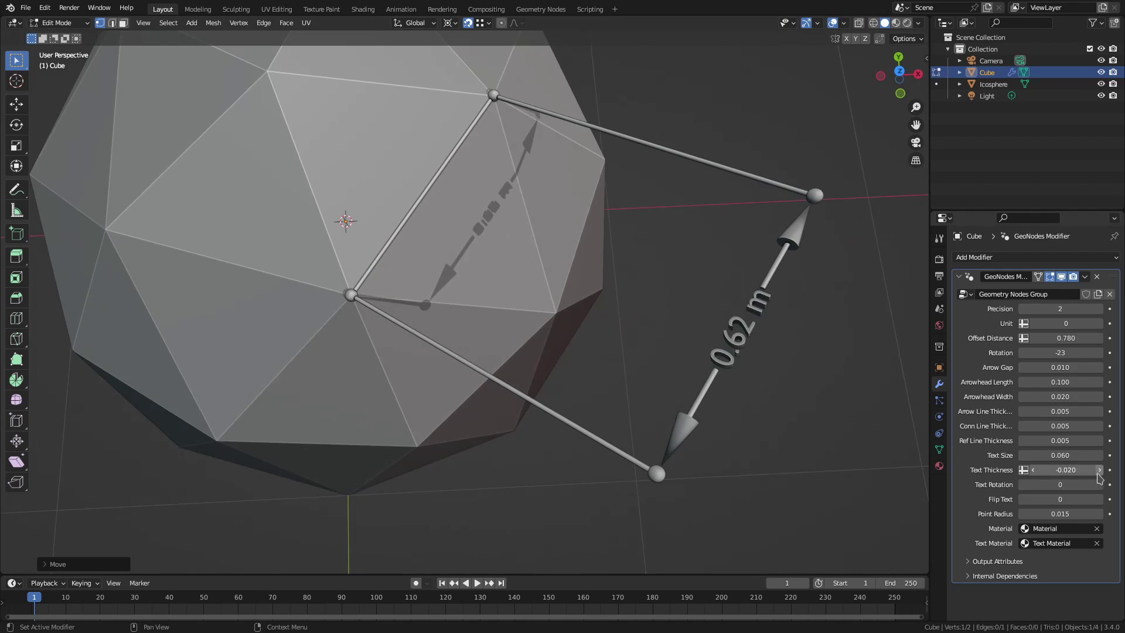
pyautogui.keyDown('ctrl'); pyautogui.scroll(3, 1049, 470); pyautogui.keyUp('ctrl')
pyautogui.moveTo(1049, 486)
pyautogui.mouseDown()
pyautogui.moveTo(985, 486)
pyautogui.moveTo(1054, 486)
pyautogui.mouseUp()
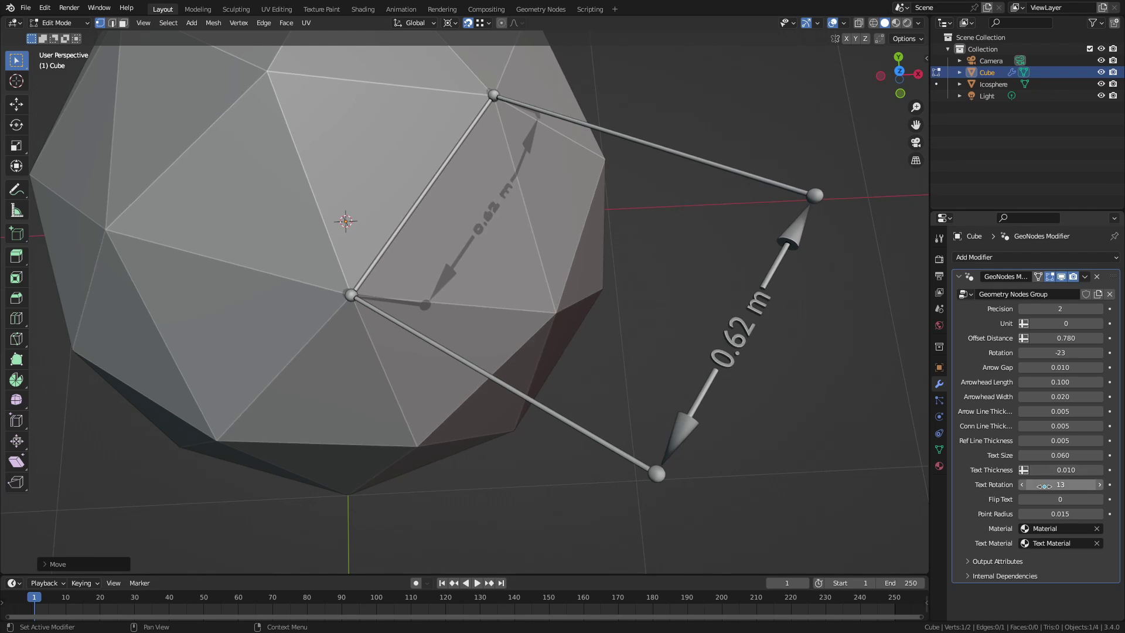
# Step: Try mirroring the dimension text with Flip Text at 1, and return it to 0
pyautogui.click(1100, 500)
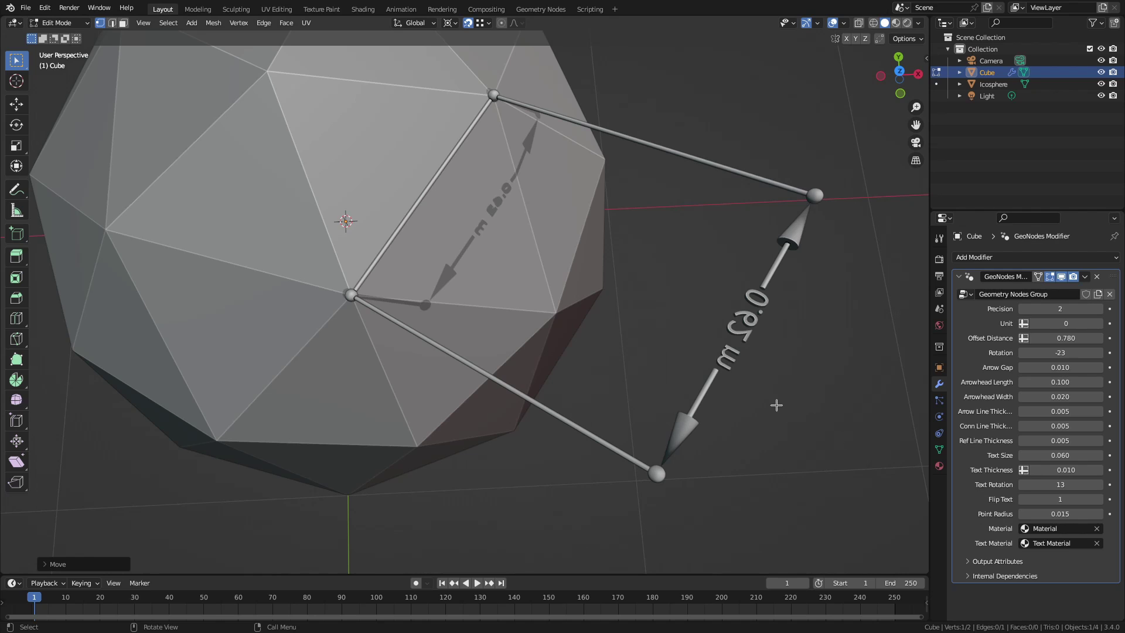
pyautogui.keyDown('ctrl'); pyautogui.scroll(-1, 1061, 499); pyautogui.keyUp('ctrl')
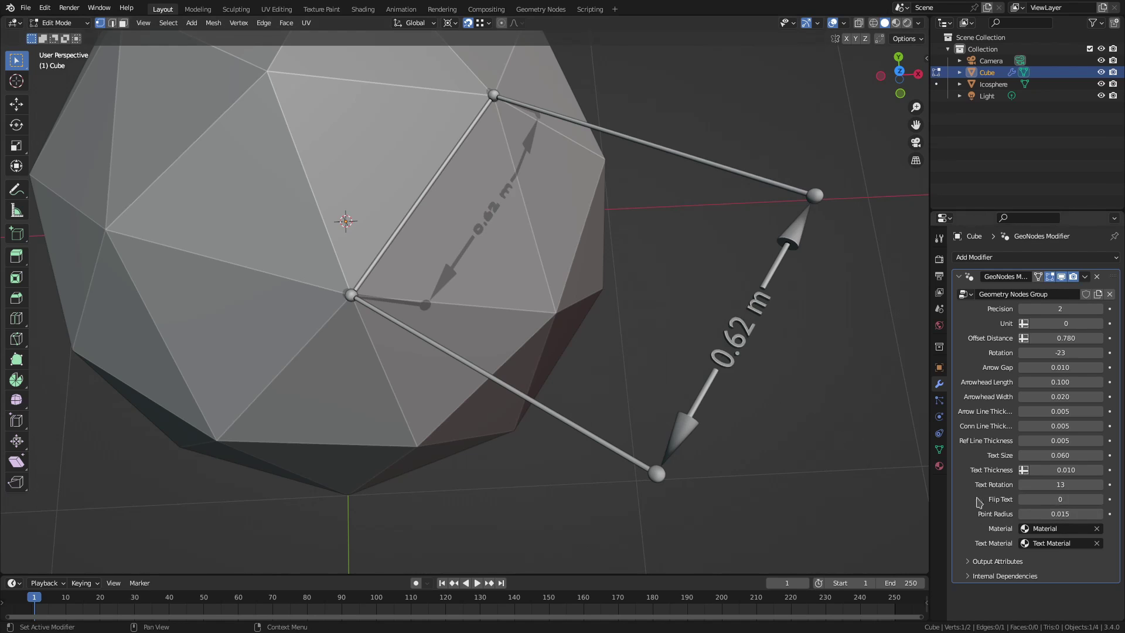
# Step: Set the dimension's Point Radius to 0.010
pyautogui.scroll(-2, 790, 428)
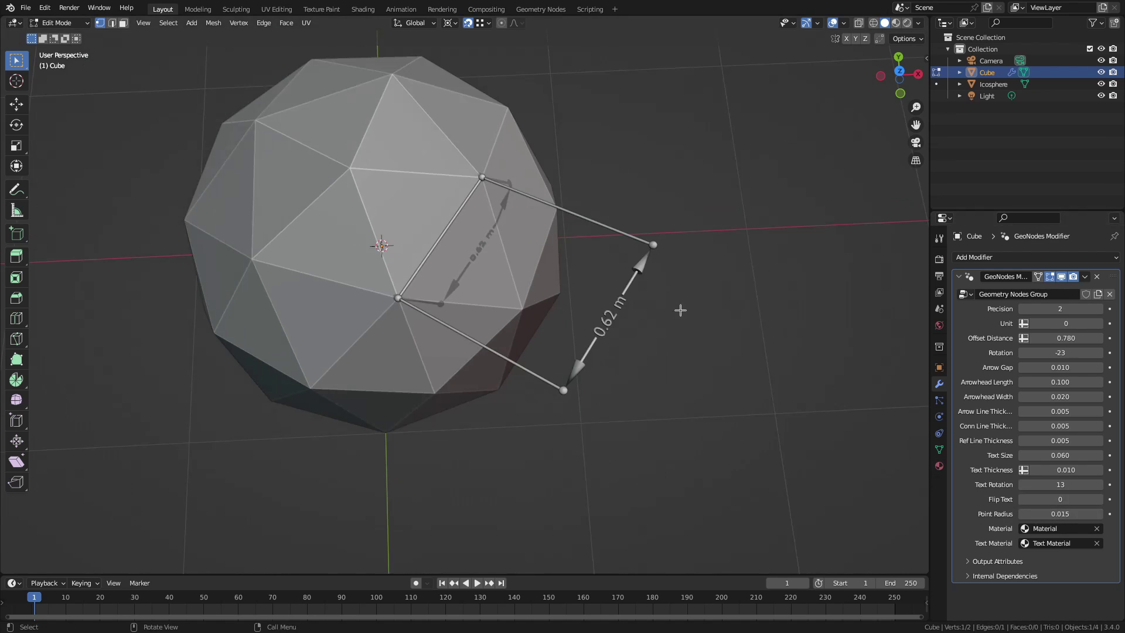
pyautogui.scroll(3, 683, 310)
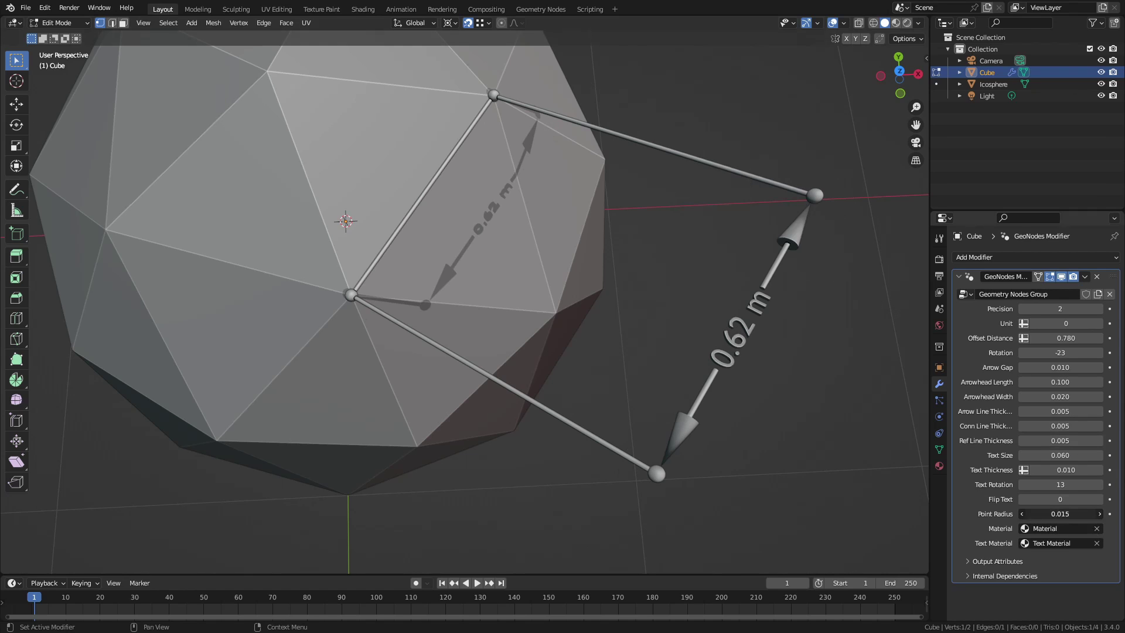
pyautogui.moveTo(1061, 514)
pyautogui.mouseDown()
pyautogui.moveTo(1102, 514)
pyautogui.moveTo(1049, 514)
pyautogui.mouseUp()
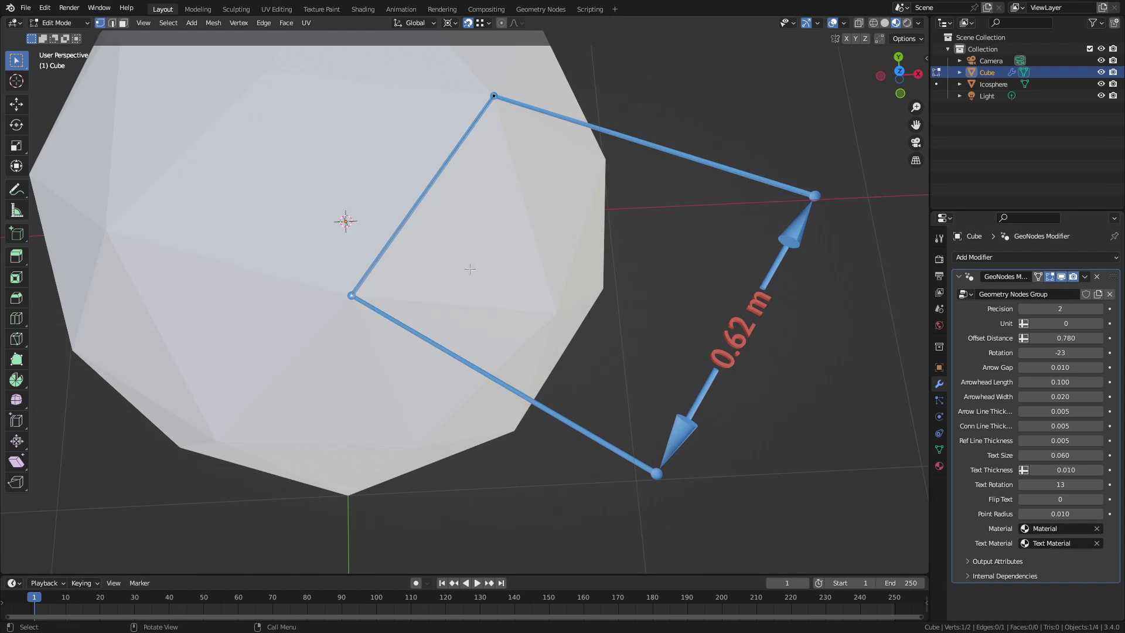
# Step: Swap the dimension's materials, assigning Text Material to the lines and arrows and Material to the text
pyautogui.click(1073, 530)
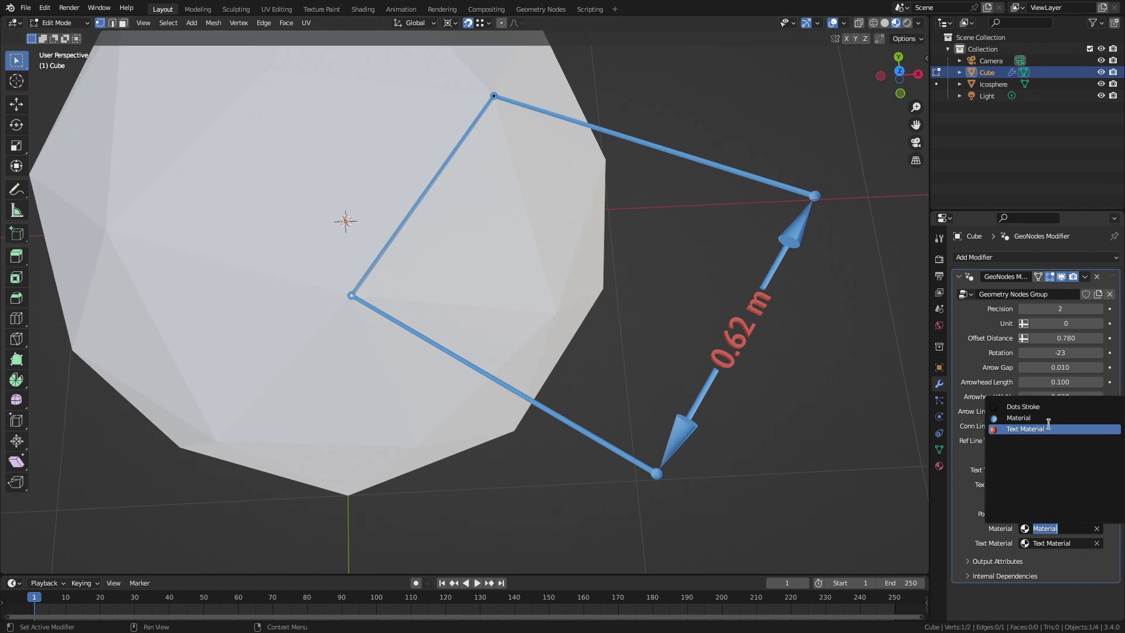
pyautogui.click(1049, 426)
pyautogui.click(1058, 544)
pyautogui.click(1049, 436)
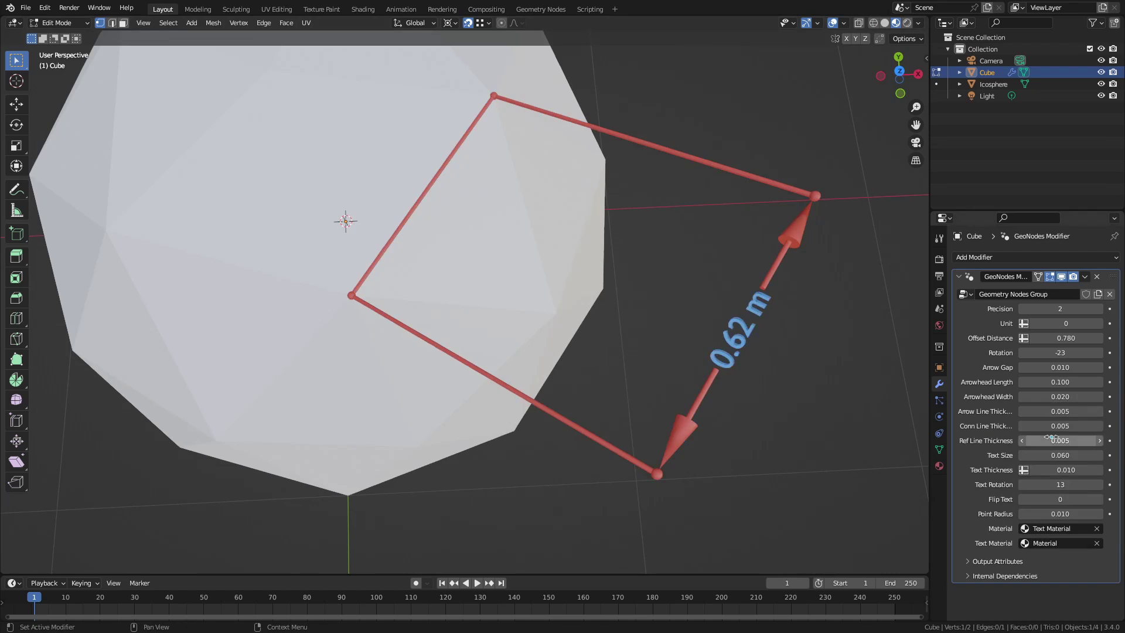
pyautogui.moveTo(762, 329); pyautogui.dragTo(722, 330, button='middle')
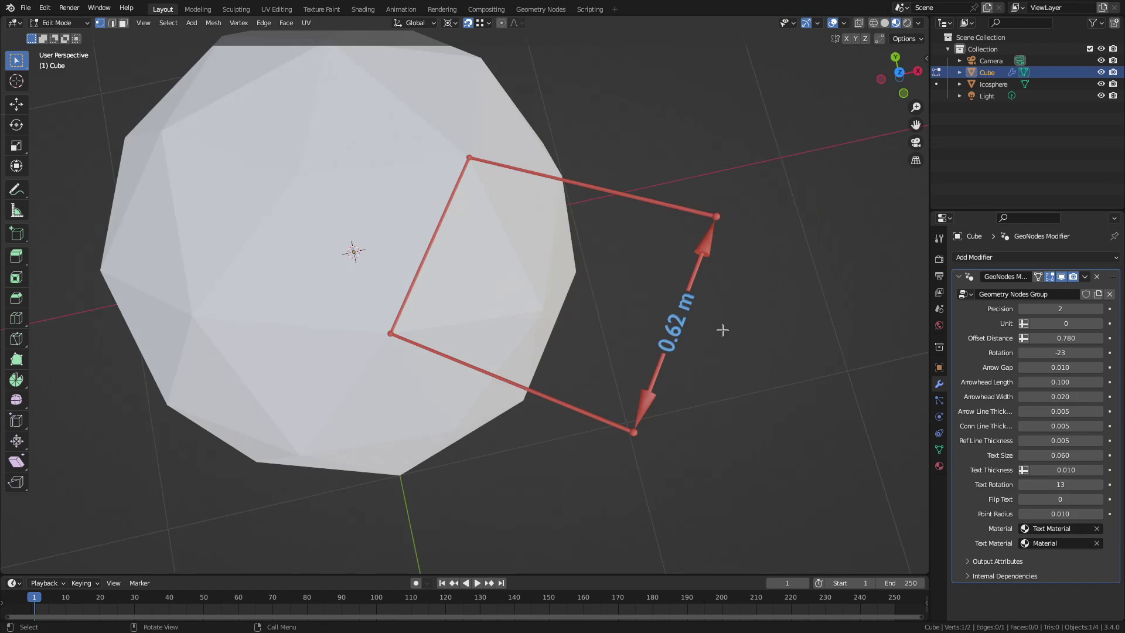